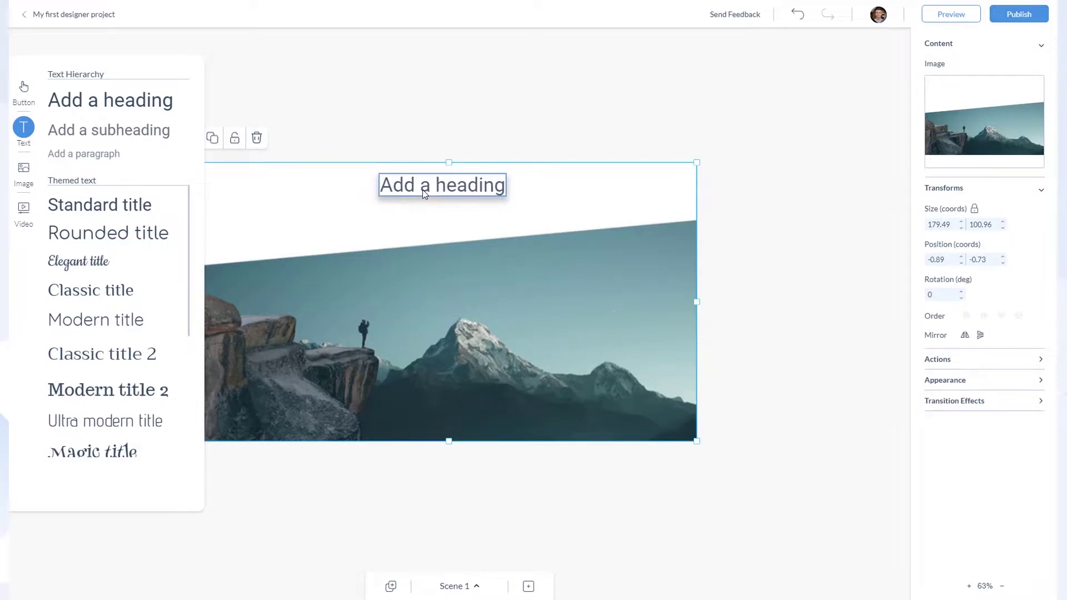
Step: Retitle the heading to 'WELCOME TO AR PIONEERS' and place the astronaut image on the canvas
click(422, 189)
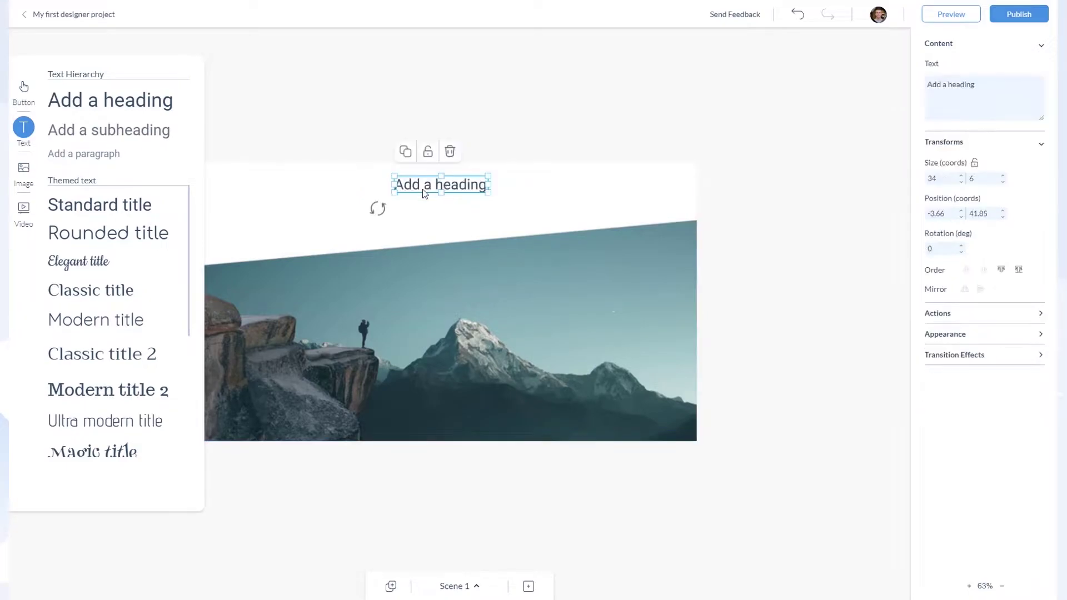
triple_click(945, 85)
text(WELCOME TO AR)
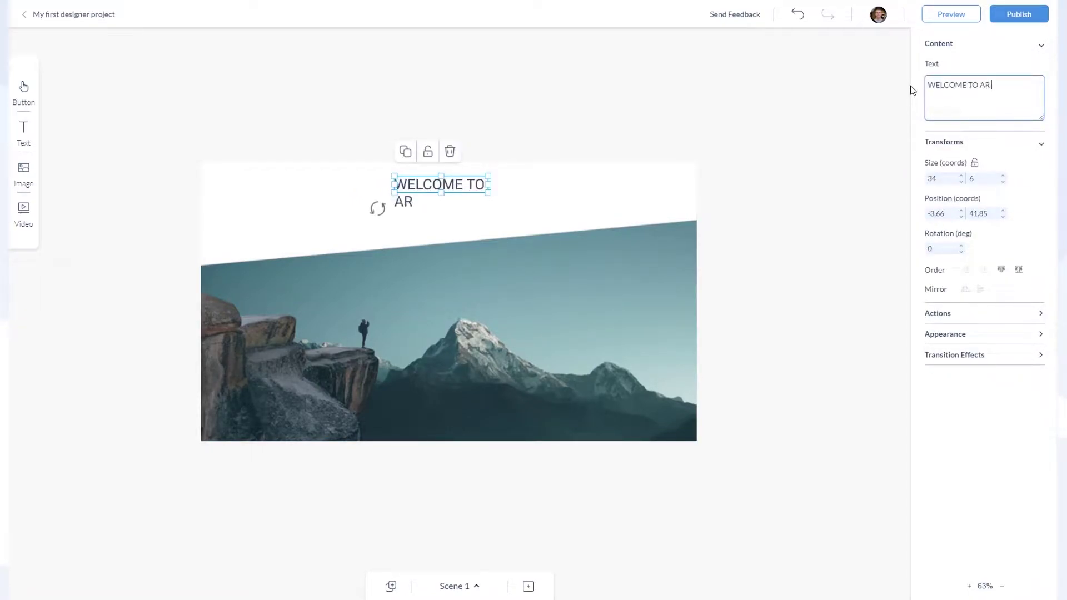
text( PIONEERS)
click(23, 172)
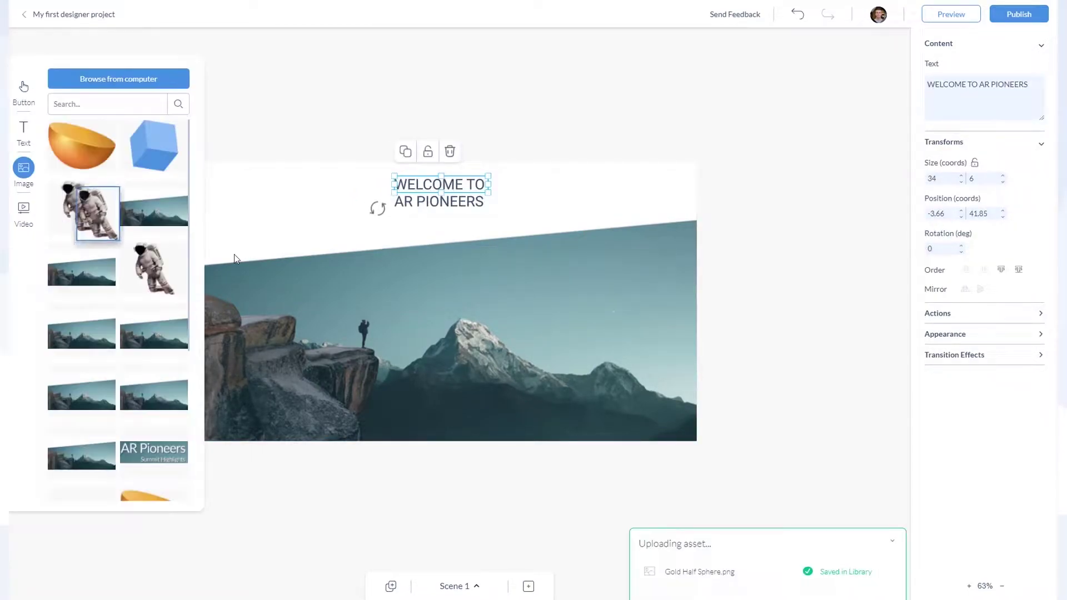
drag(90, 214, 612, 354)
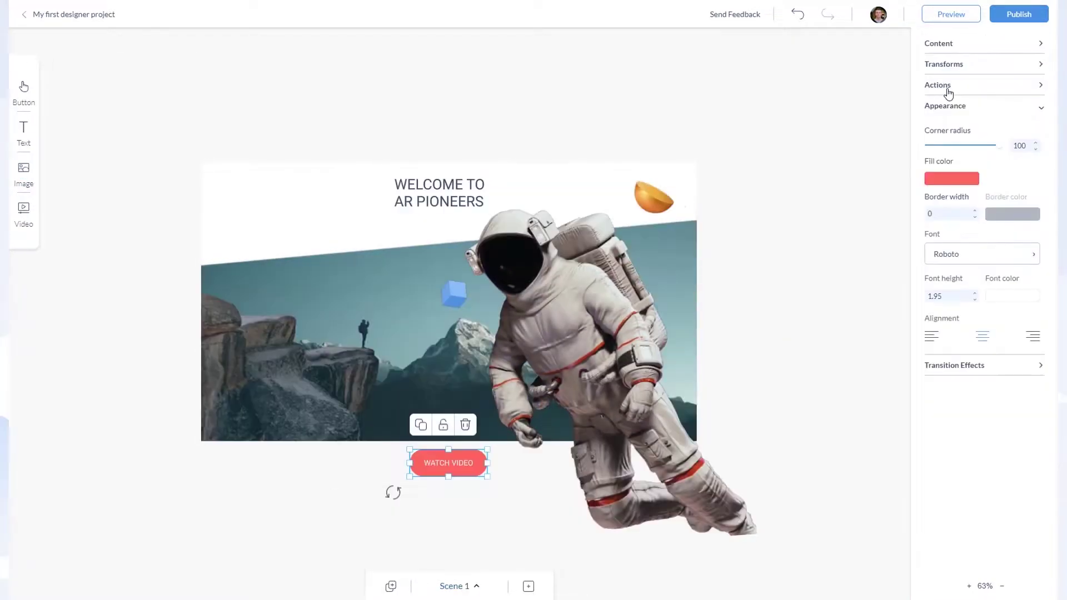
Step: Set the WATCH VIDEO button's On Tap action to Links to scene
click(944, 87)
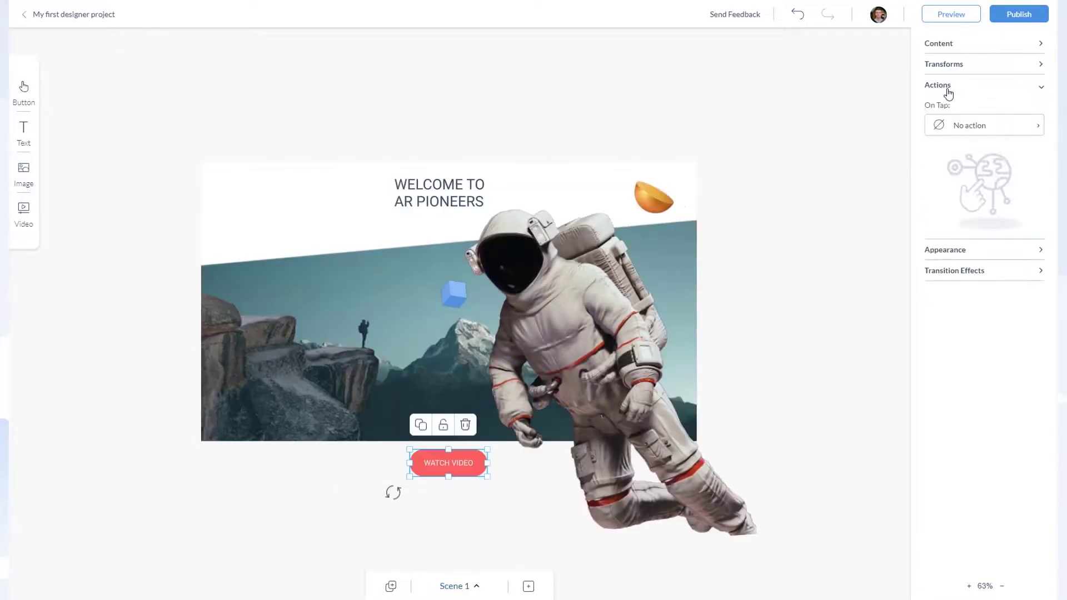
click(963, 126)
click(968, 176)
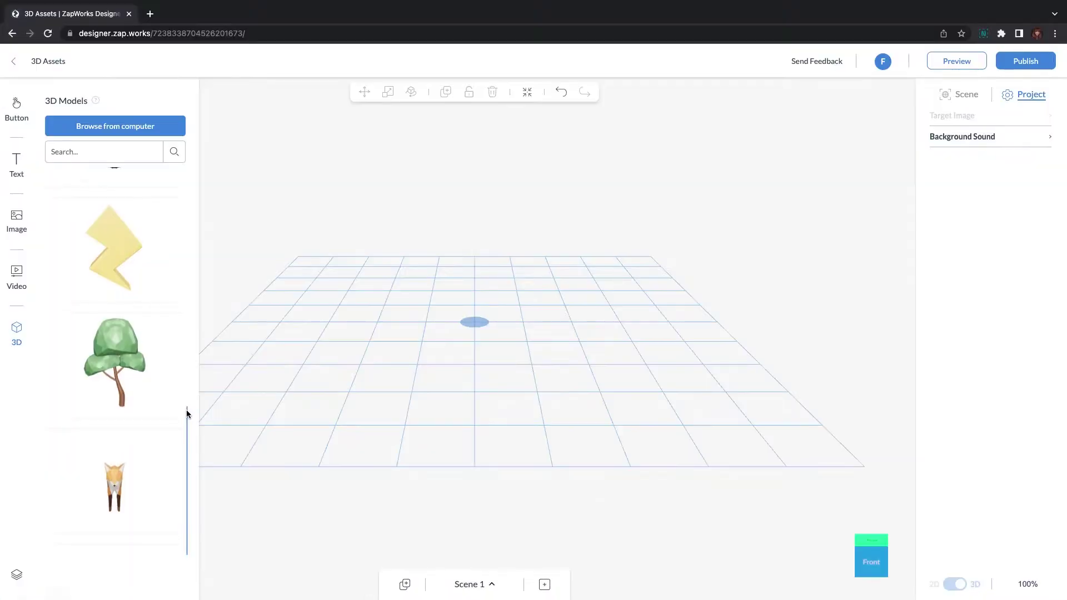
scroll(133, 333, up, 2)
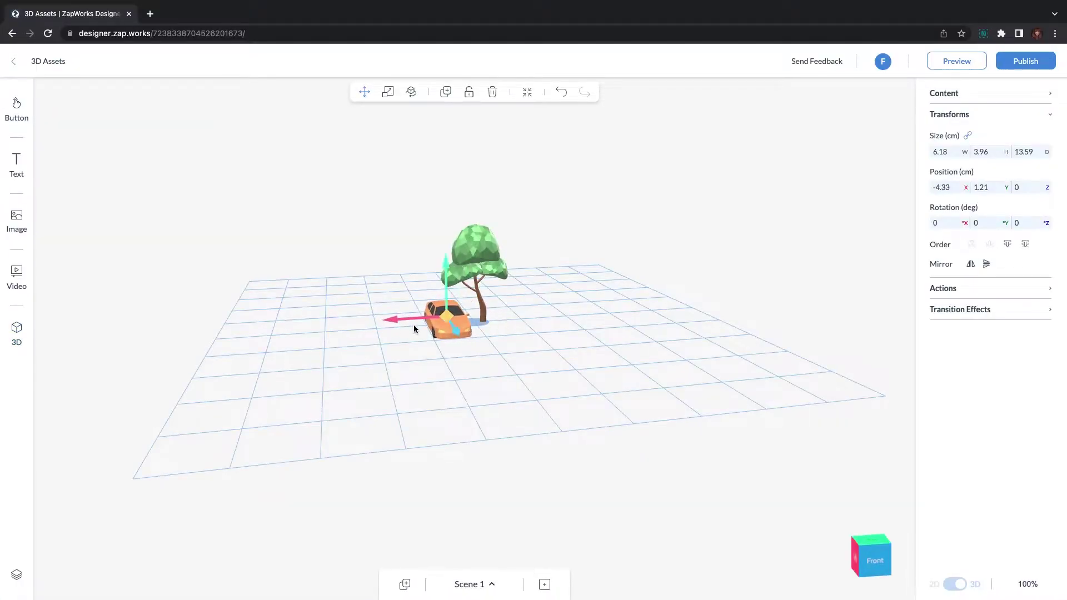
Step: Spin the lightning bolt around its vertical axis to a rotation of 180, 34, 180
drag(603, 337, 629, 312)
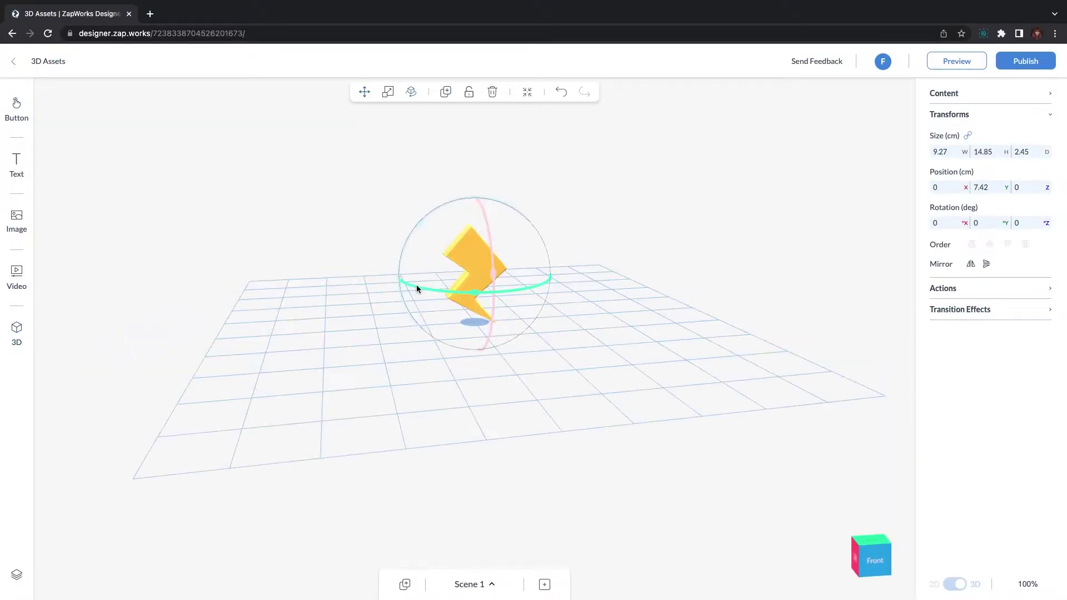
drag(416, 288, 685, 268)
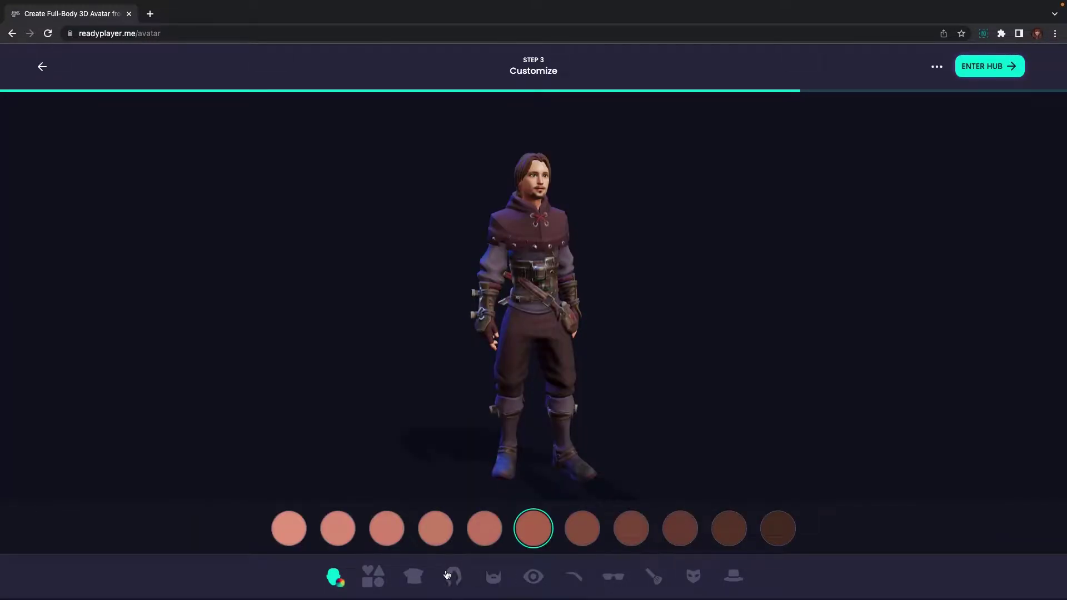
Step: Browse avatar hair styles, filter Mixamo animations to Fantasy, and tilt Blender's head bone
click(454, 577)
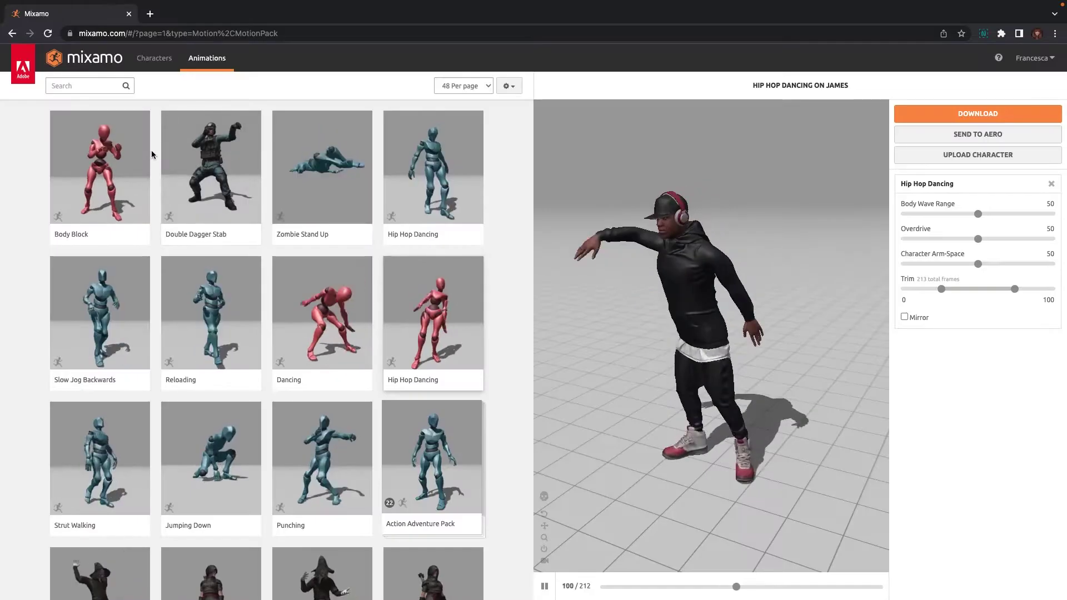
click(114, 88)
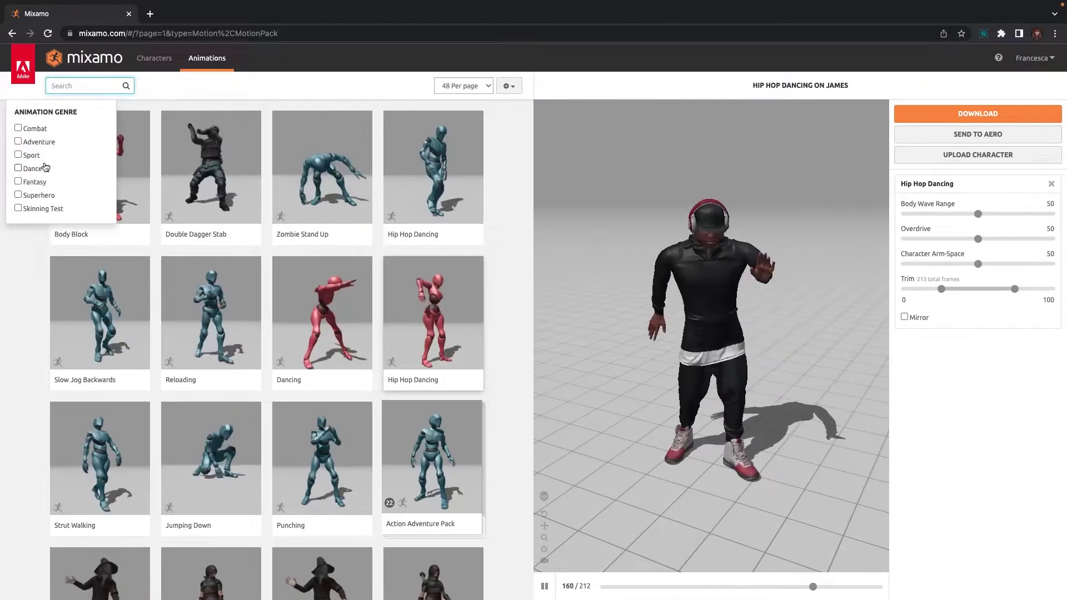
click(28, 178)
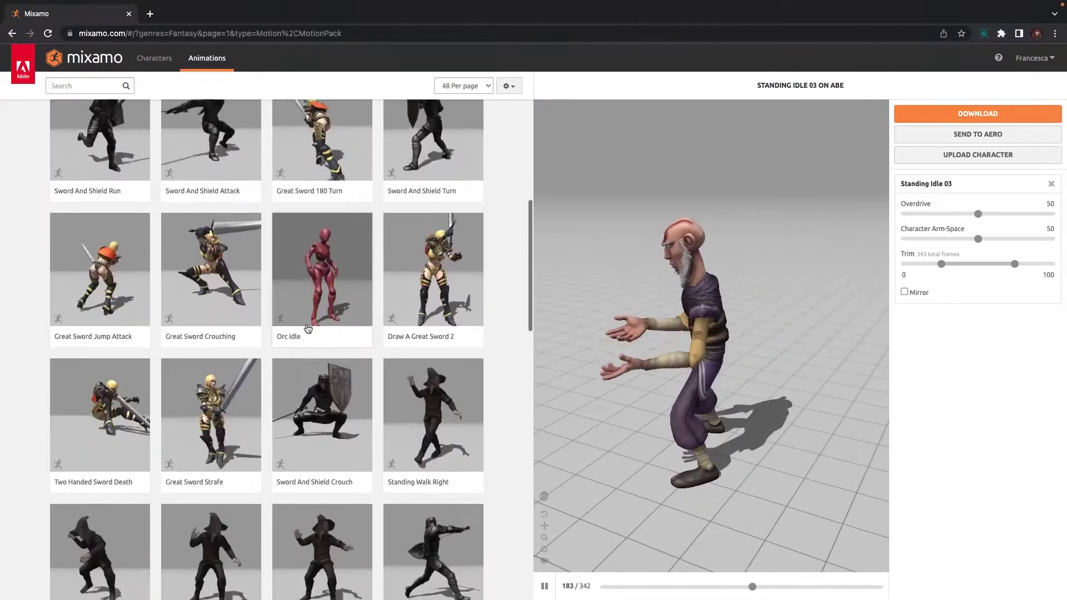
scroll(308, 329, down, 7)
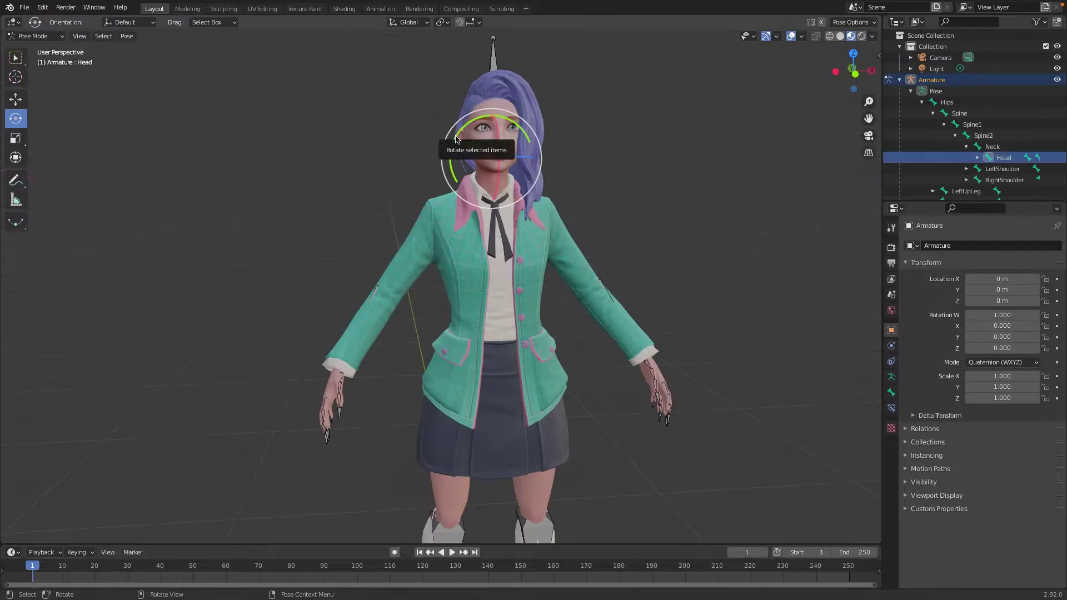
drag(452, 140, 455, 163)
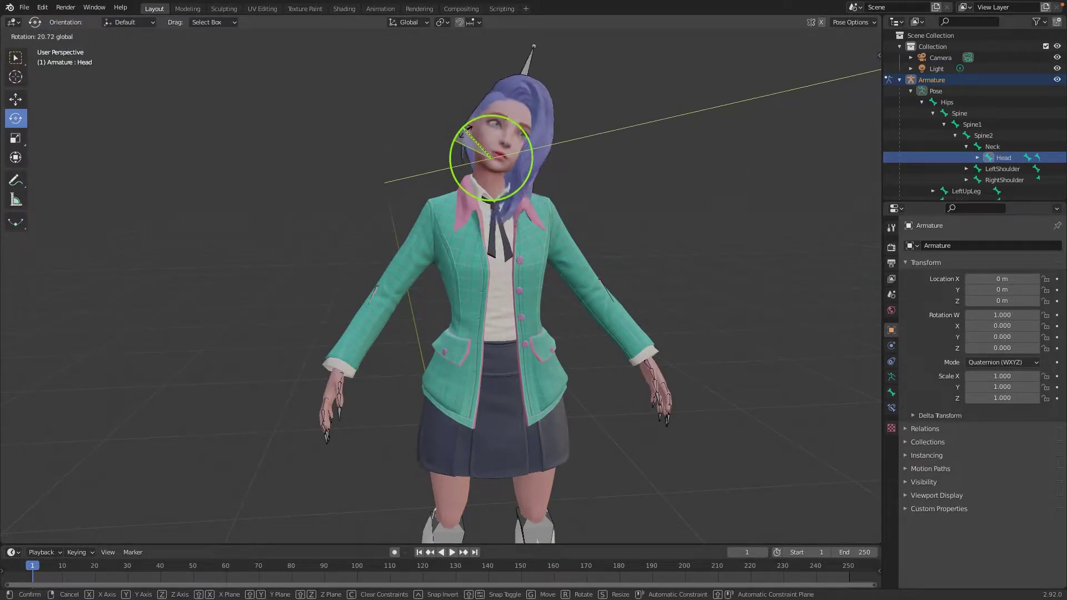
Step: Load readyplayer.me, review face shape and hat options, then enter the avatar hub
text(read)
text(yplayer.me)
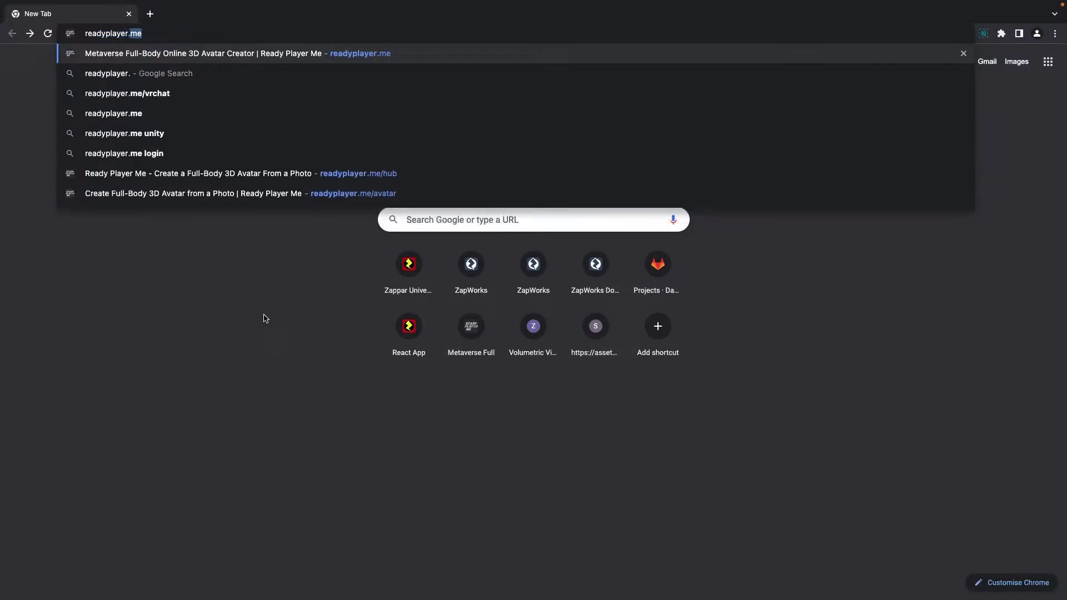
key(Return)
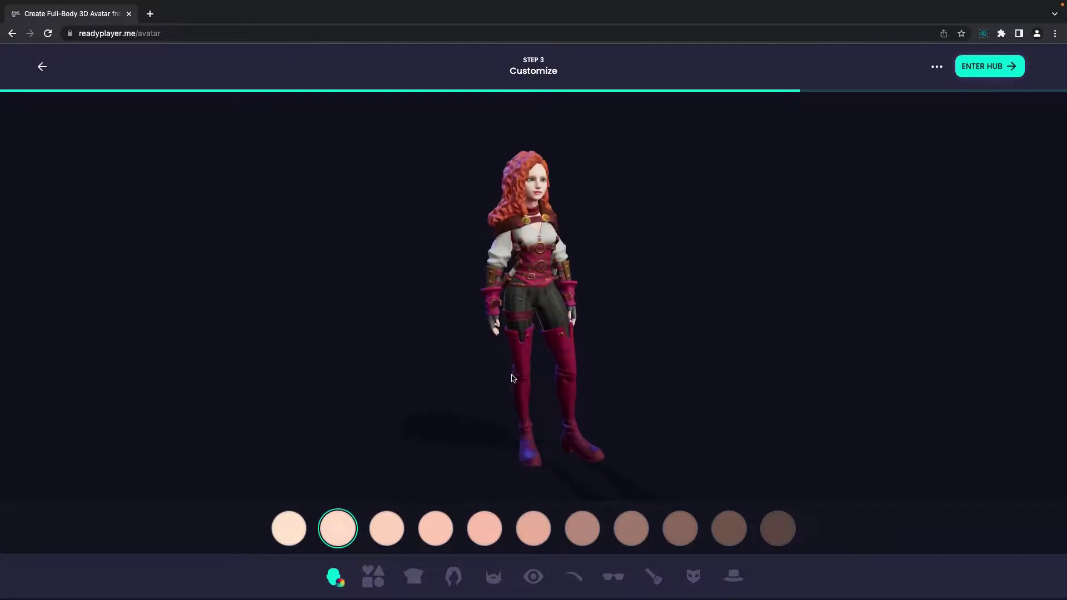
click(372, 576)
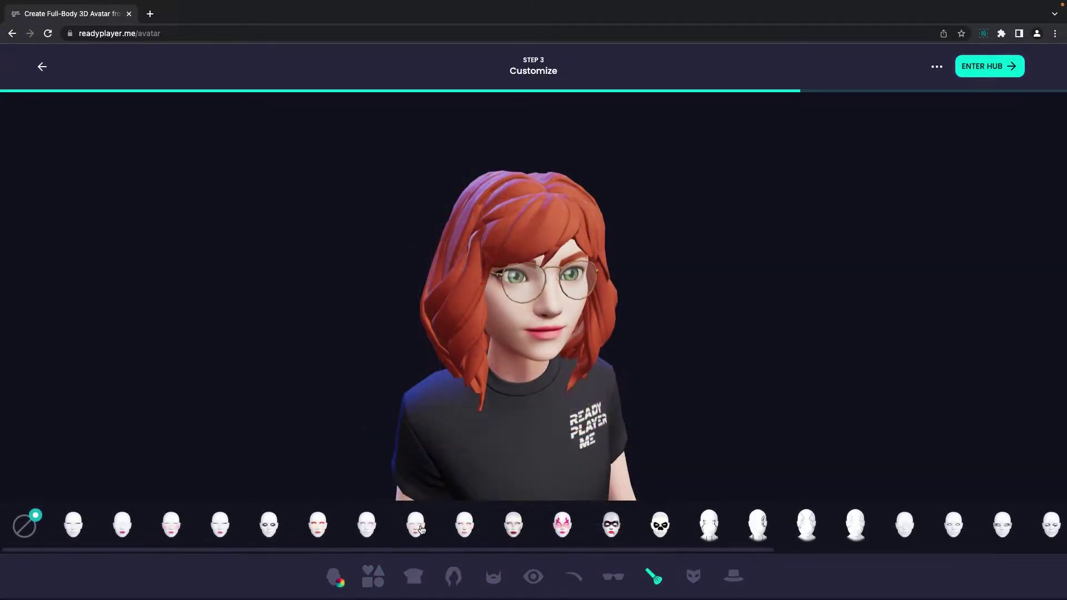
click(734, 576)
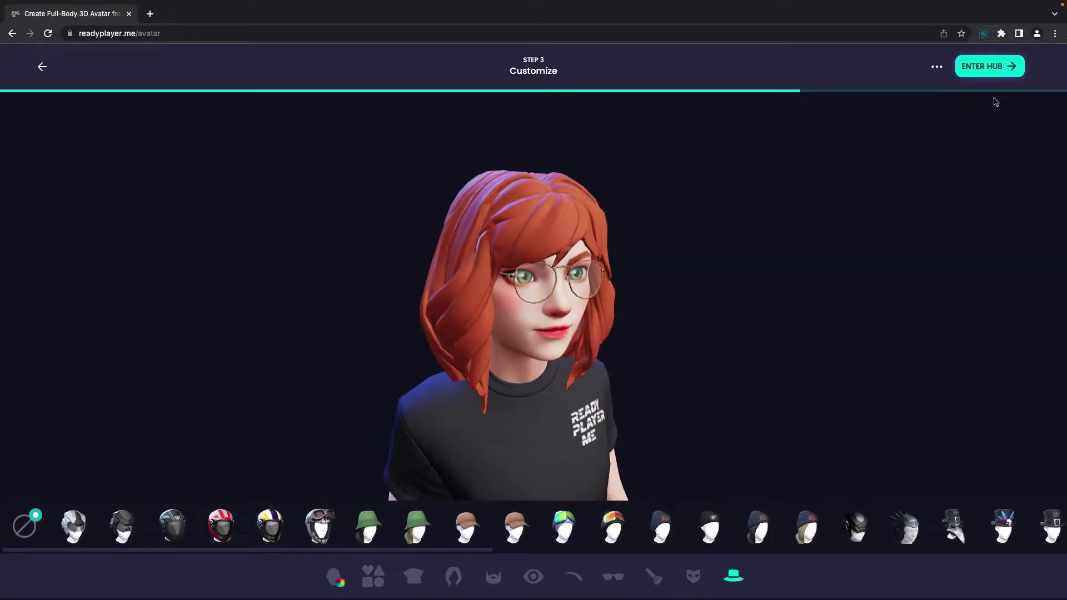
click(964, 71)
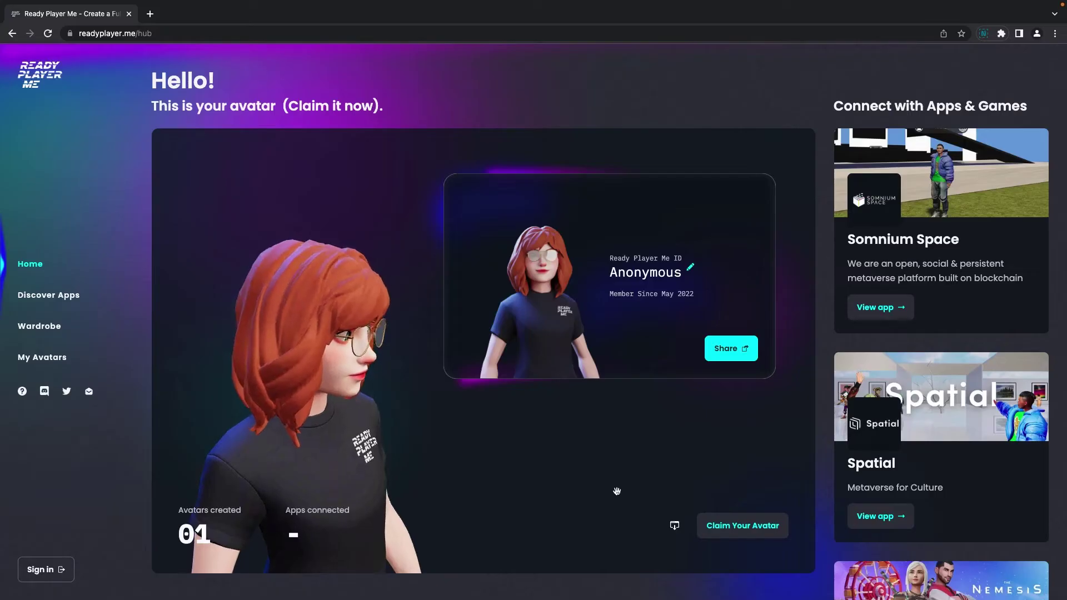
Step: Download the red-haired avatar from the hub's developer options as a .glb file
click(675, 526)
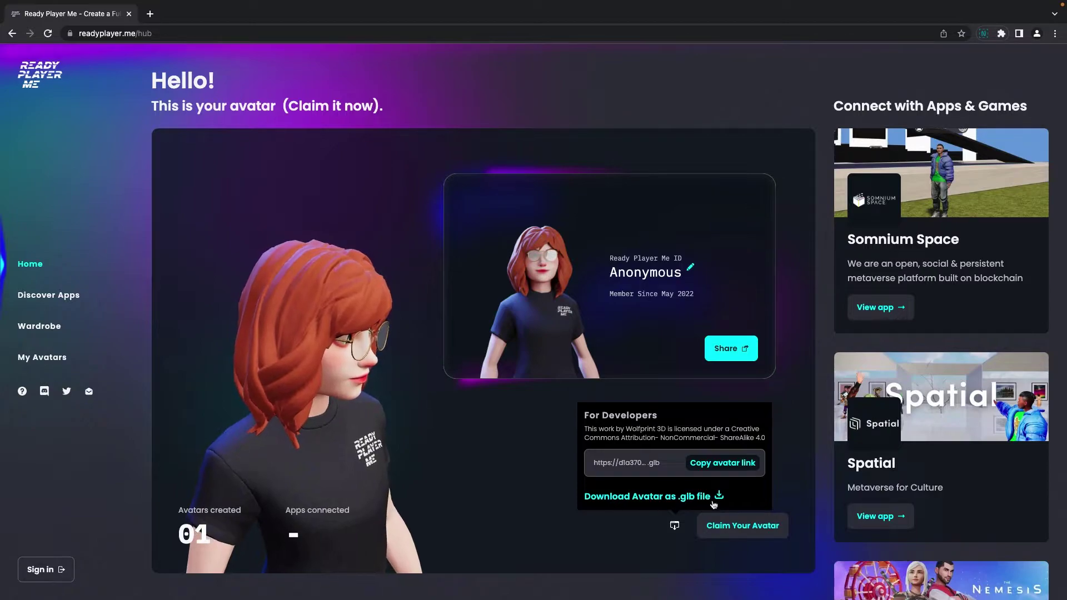
click(626, 503)
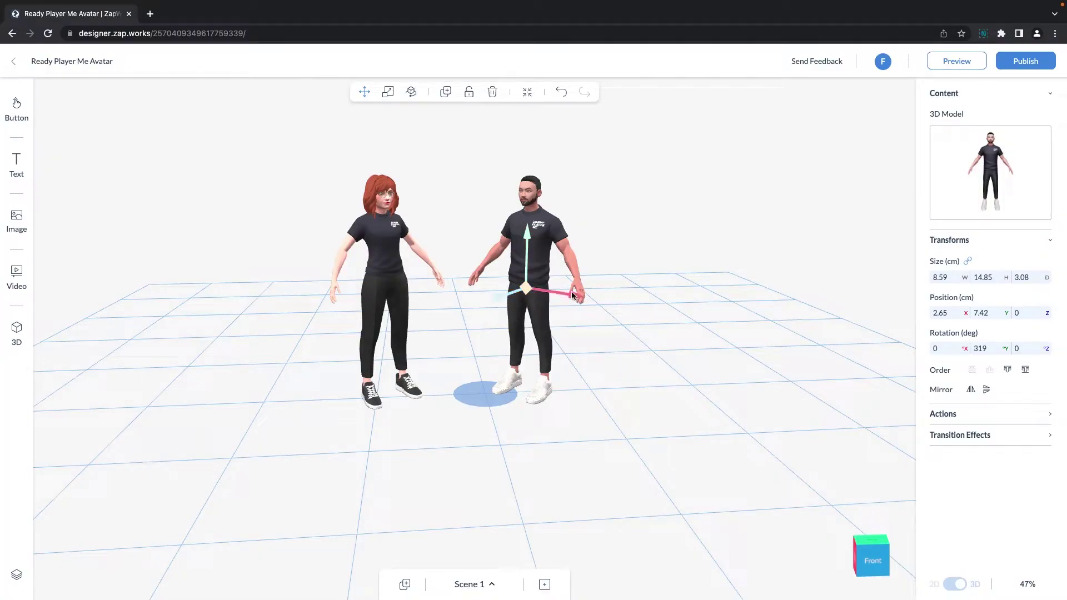
Step: Move the male and red-haired avatars right along X, then view the scene front-on
drag(572, 294, 538, 299)
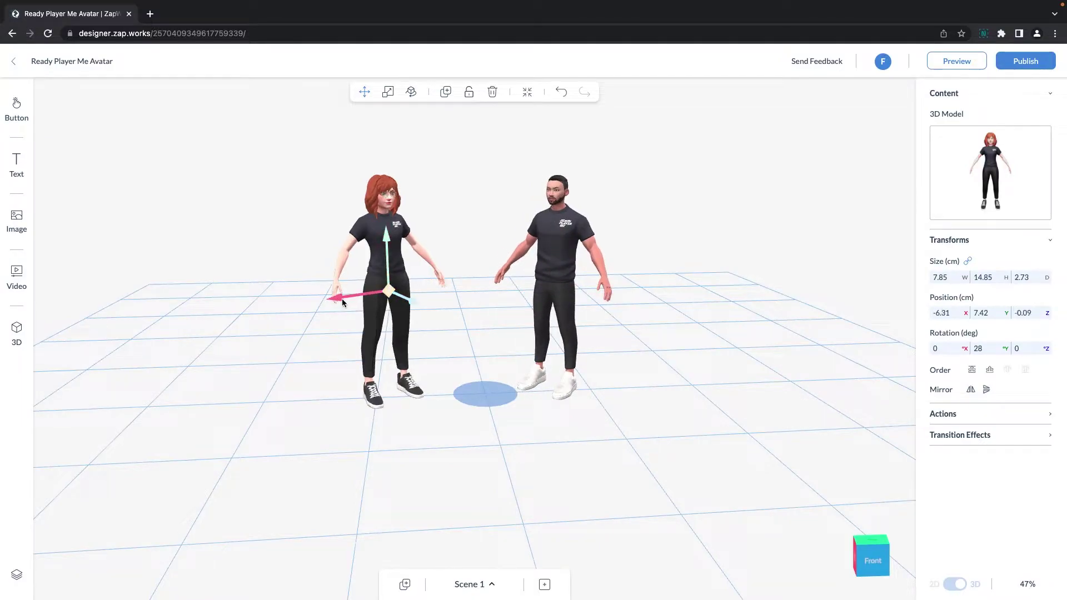
drag(343, 303, 370, 299)
click(871, 574)
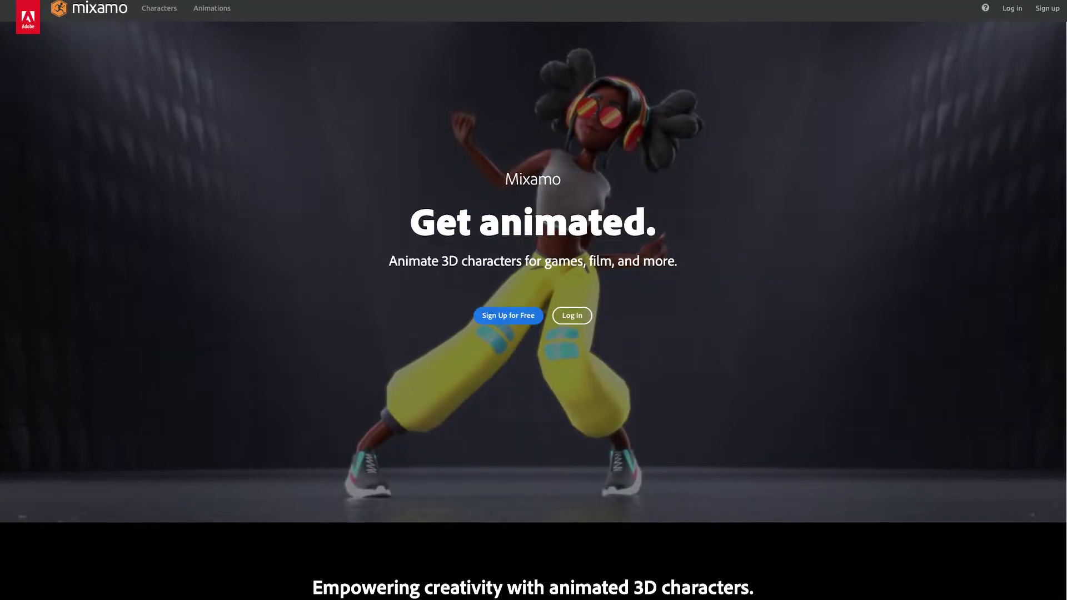
Step: Scroll down Mixamo's homepage and filter the animation library to the Skinning Test genre
scroll(534, 300, down, 8)
scroll(533, 300, down, 6)
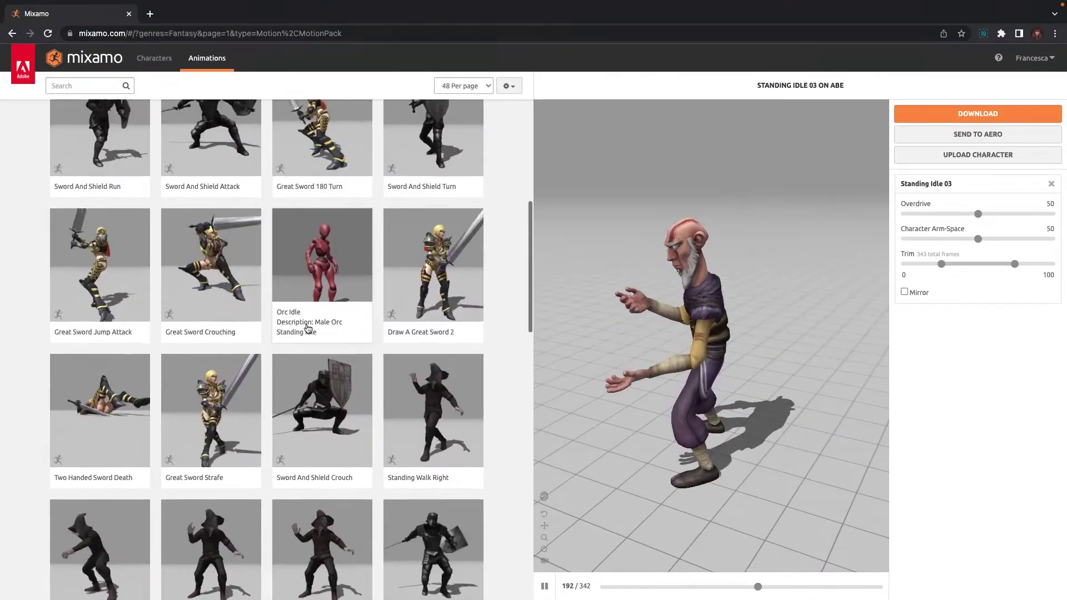
scroll(309, 328, down, 5)
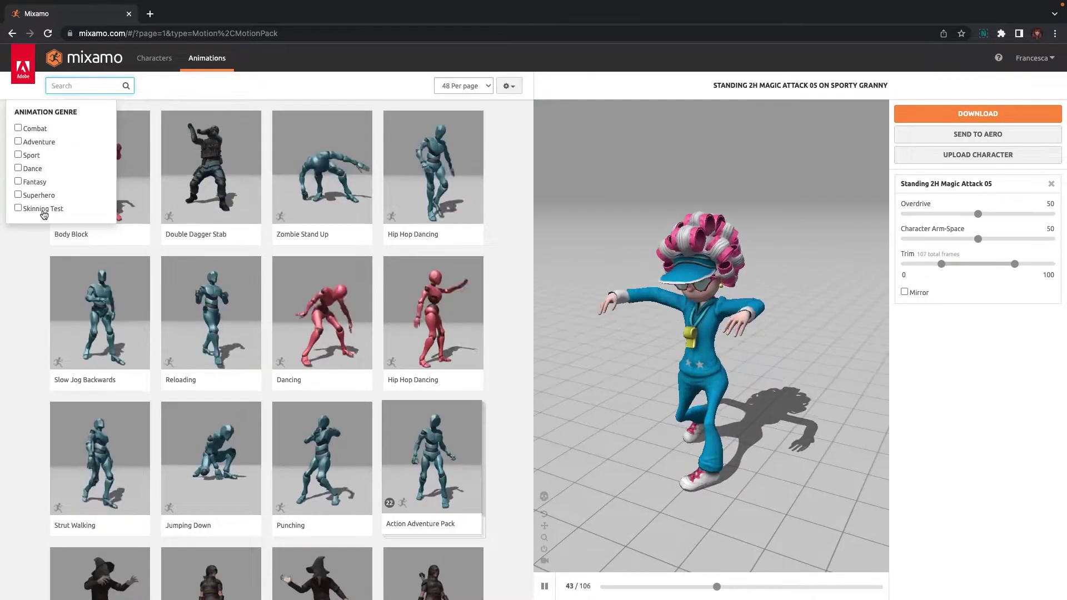
click(18, 208)
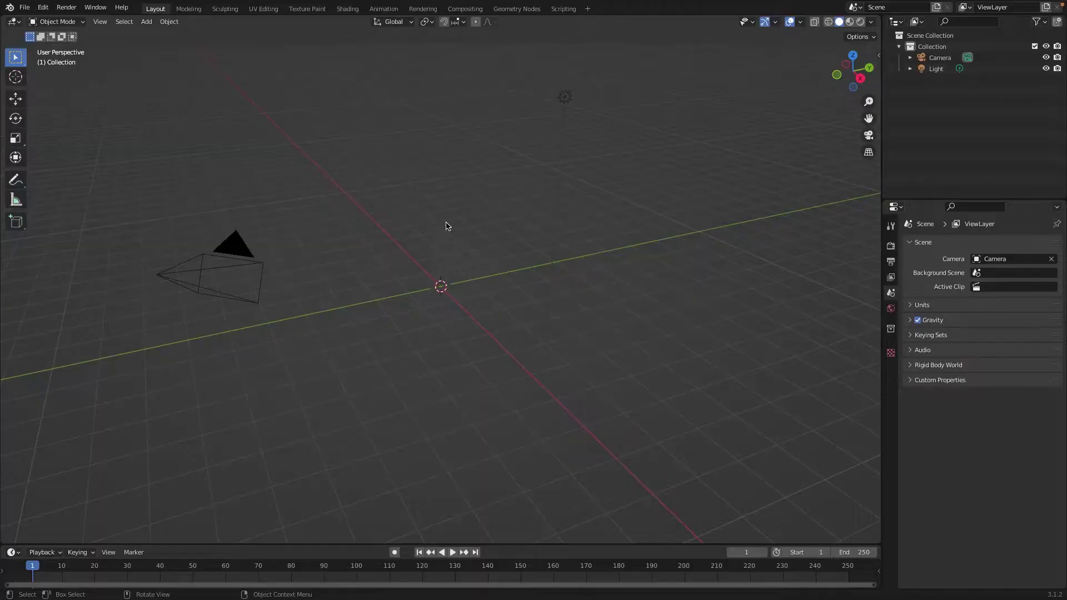
Step: Import Downloads/my-avatar.glb into Blender as a glTF 2.0 file
click(25, 9)
mouse_move(66, 160)
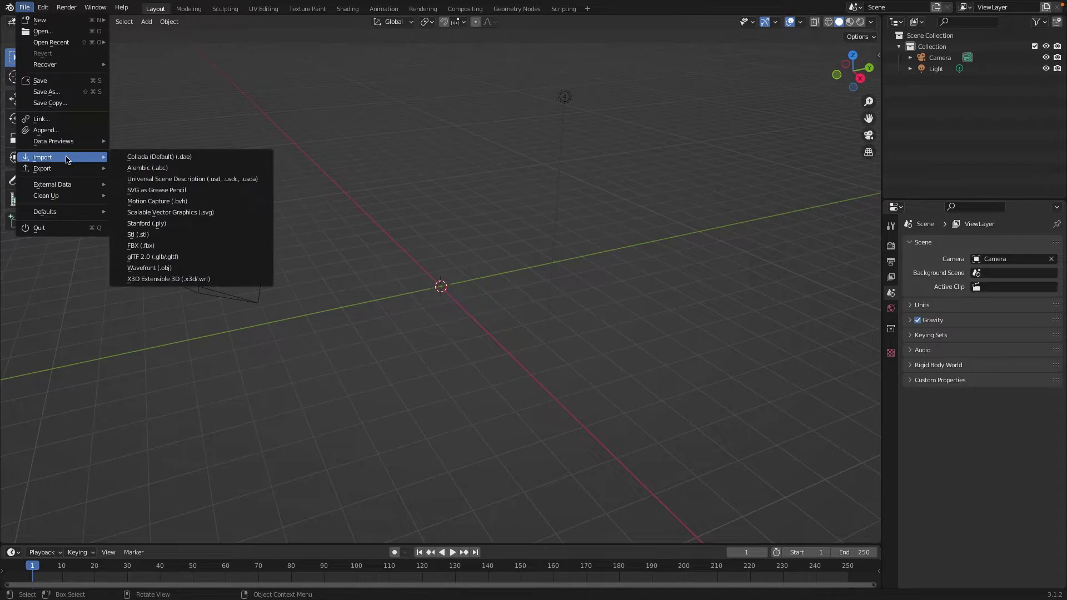
click(217, 259)
drag(556, 51, 254, 104)
click(219, 223)
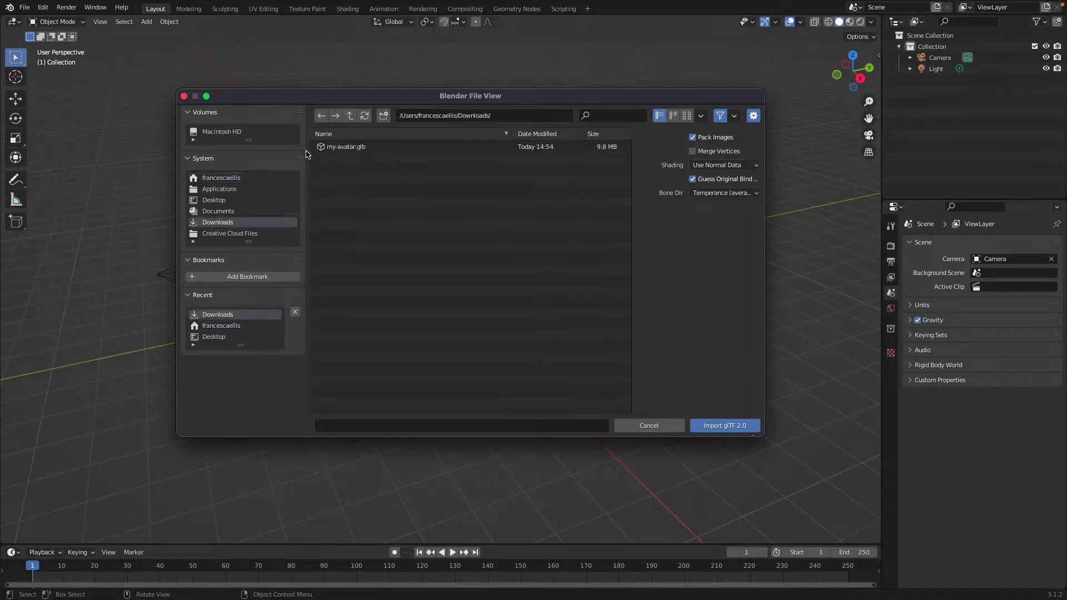
click(372, 148)
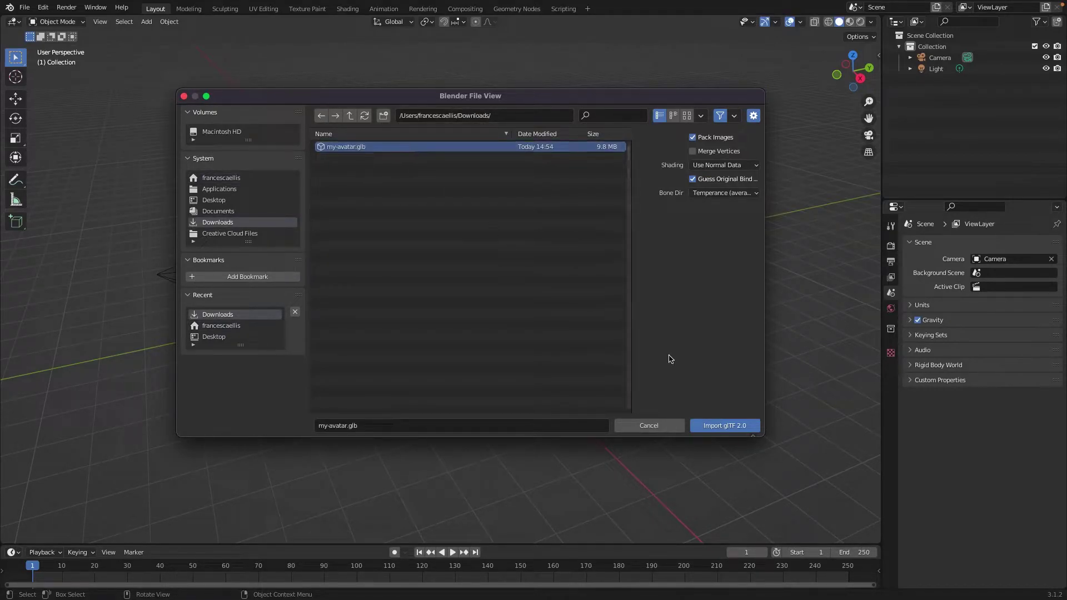
click(725, 425)
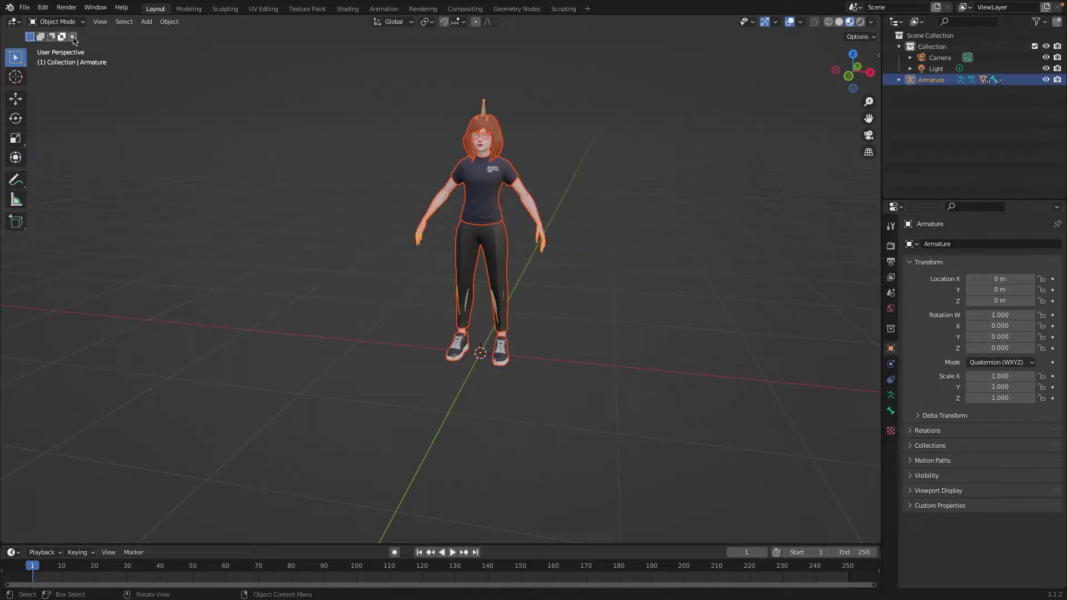
Step: Set up an FBX export as my-avatar.fbx with Path Mode set to Copy
click(25, 8)
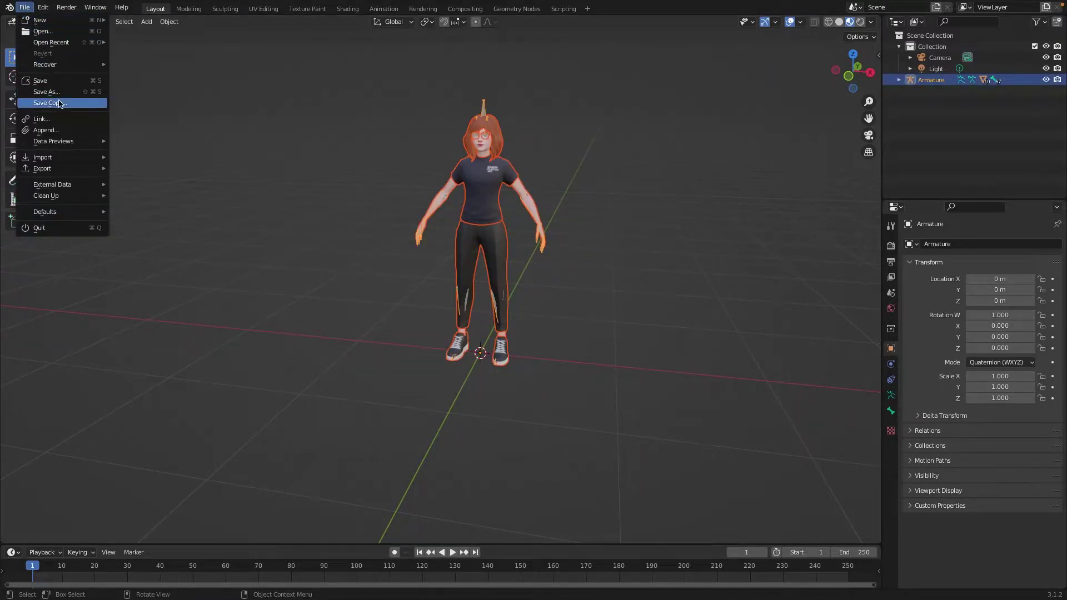
mouse_move(83, 173)
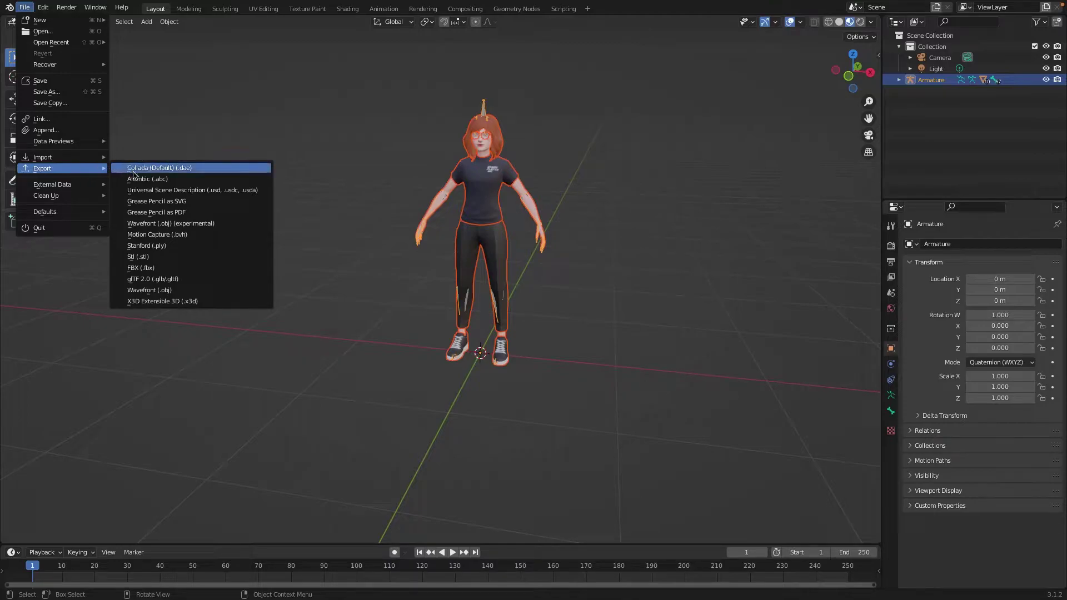
click(205, 272)
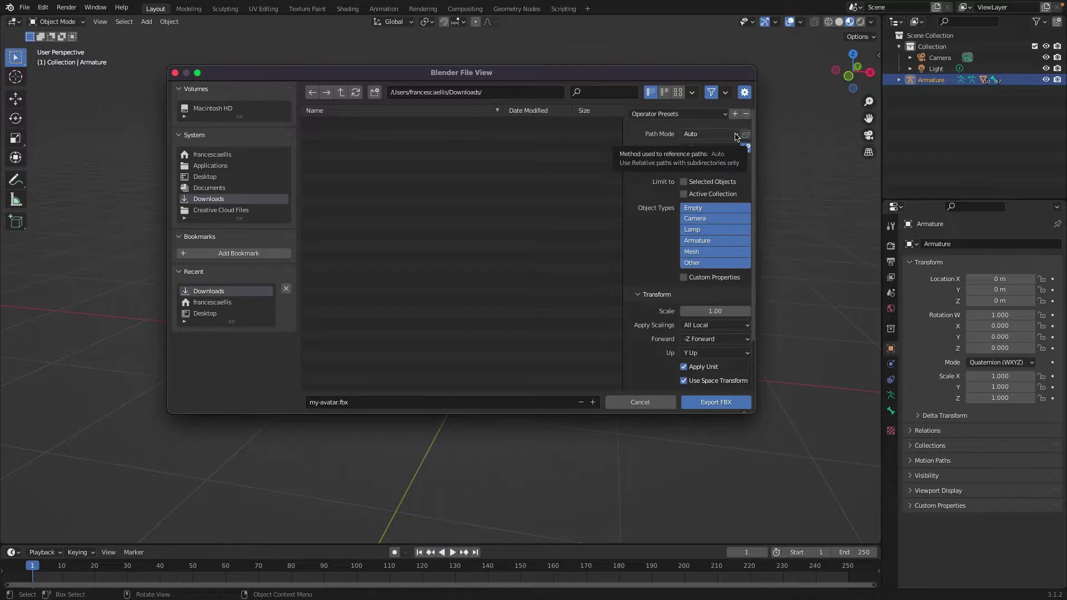
click(736, 135)
click(699, 210)
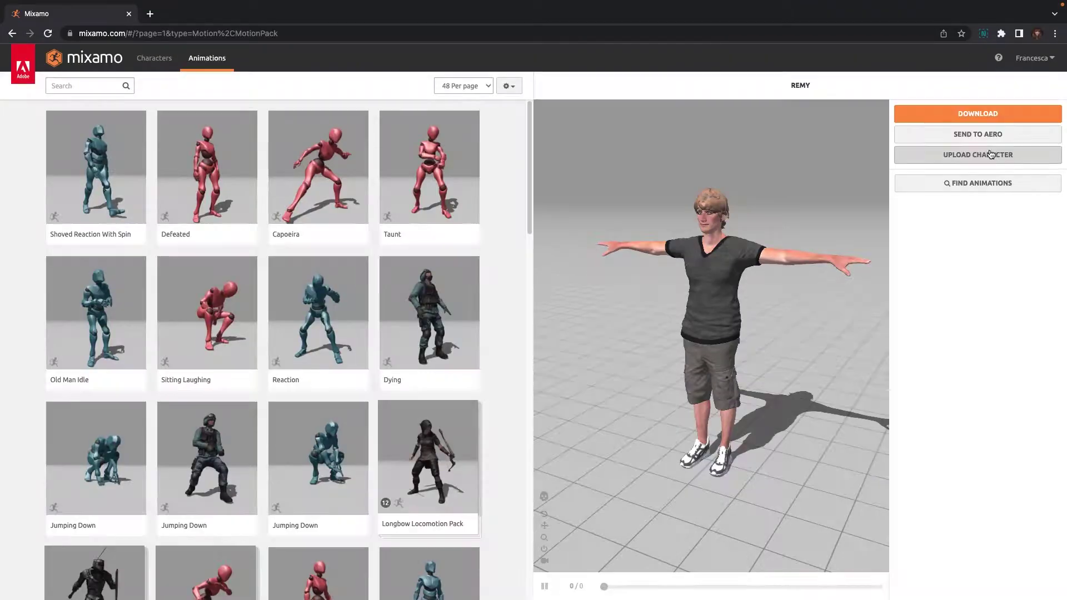
Step: Upload my-avatar.fbx, apply the Excited animation, and open FBX Binary with-skin download settings
click(969, 154)
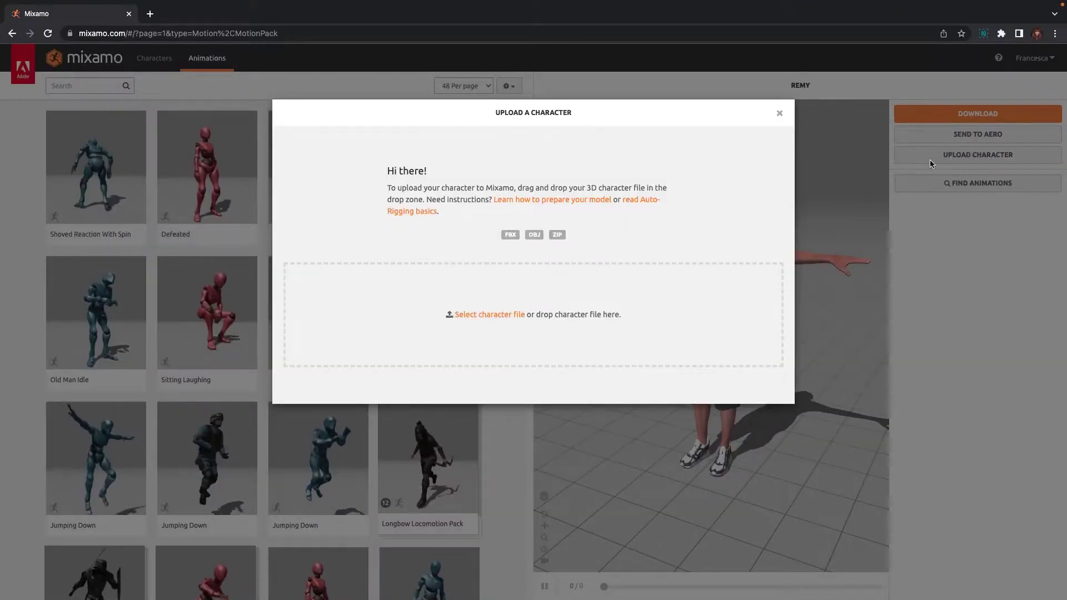
drag(969, 154, 652, 313)
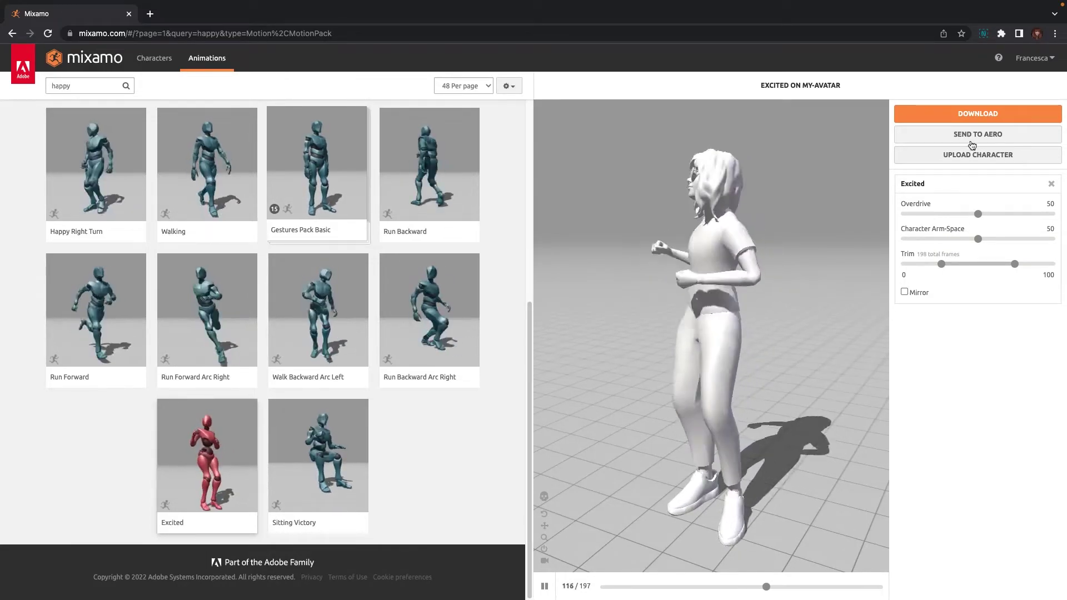
click(973, 114)
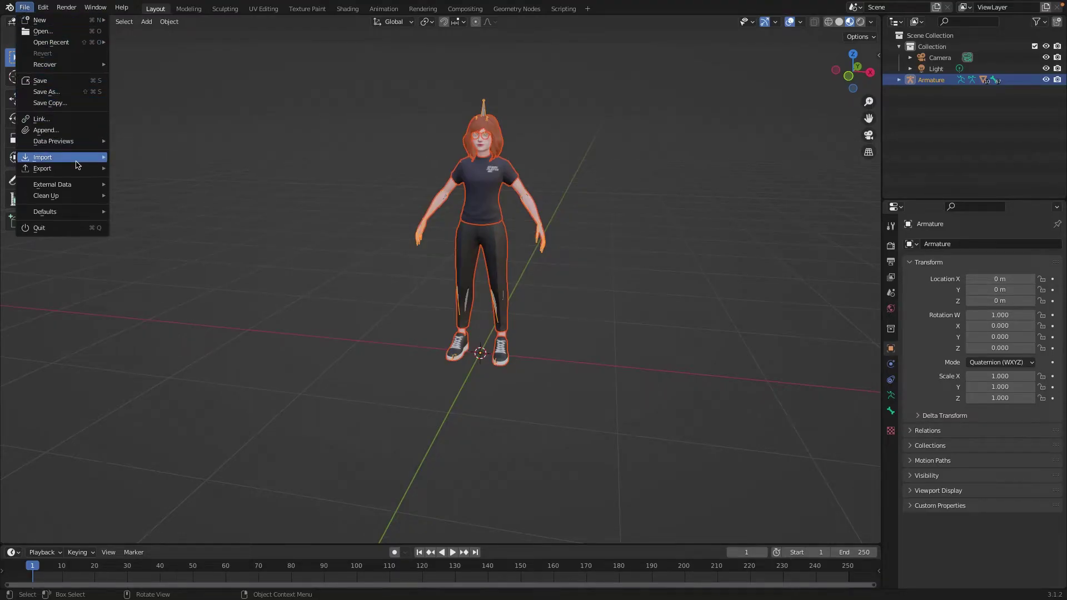
Step: Import Excited.fbx into the Blender scene
mouse_move(76, 162)
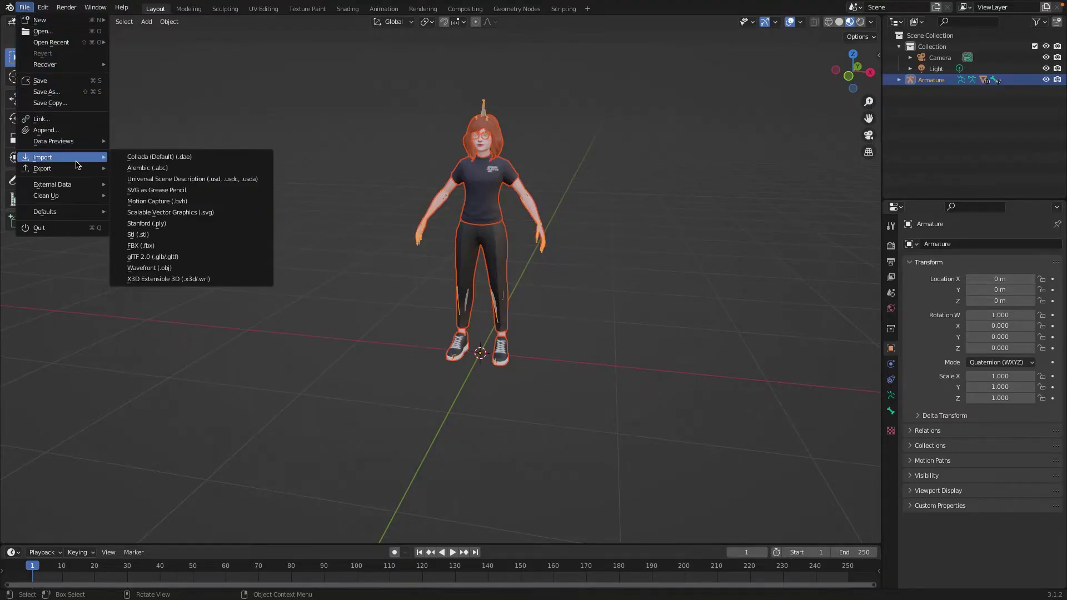
click(145, 245)
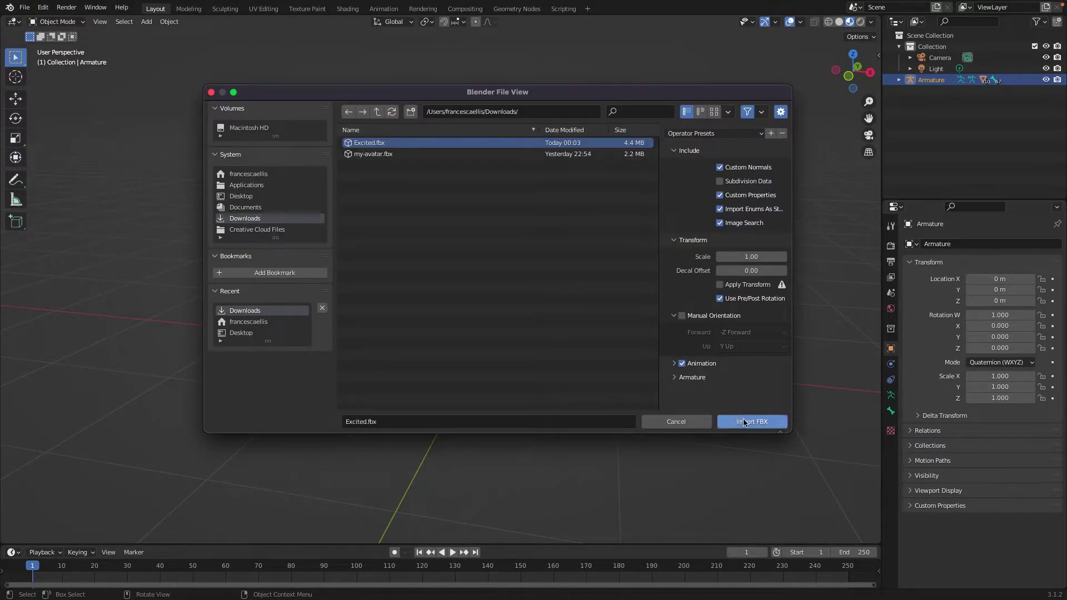
click(763, 427)
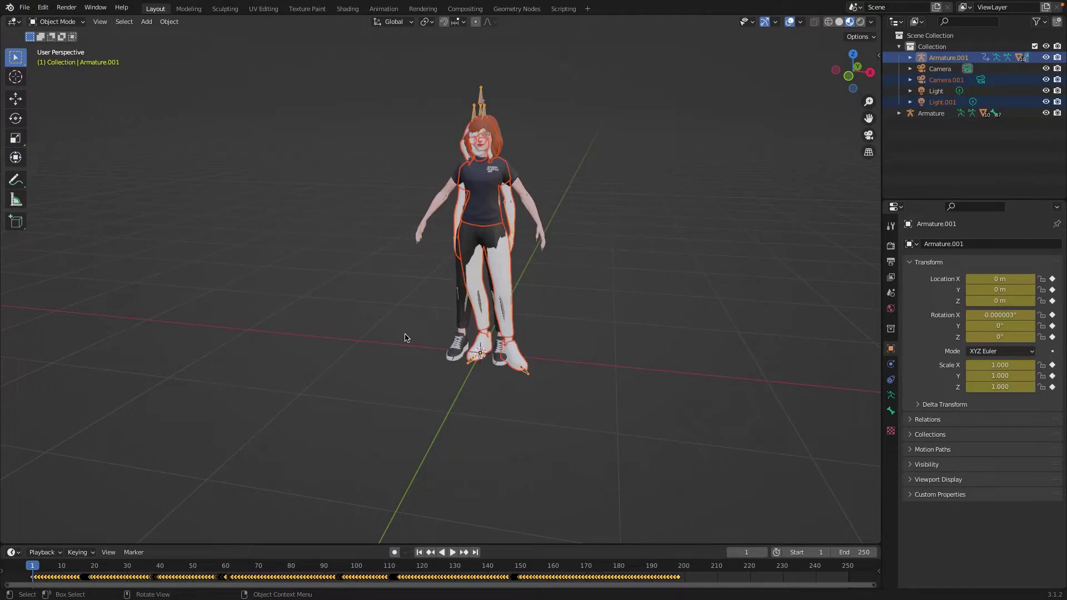
Step: Move the imported armature along X to -1.166 m, beside the original avatar
middle_drag(405, 338, 351, 315)
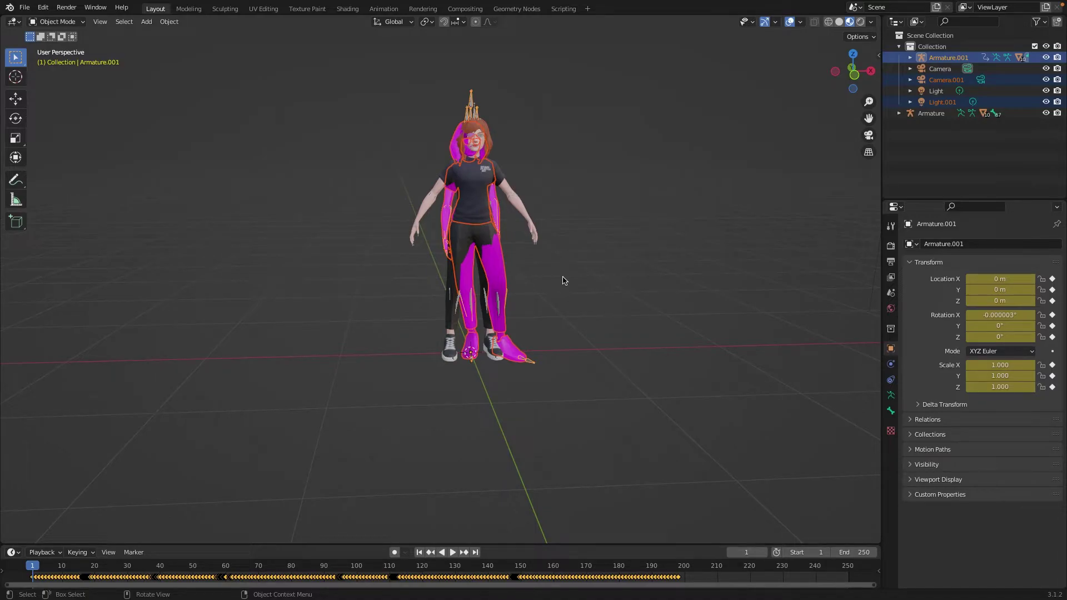
key(g)
key(x)
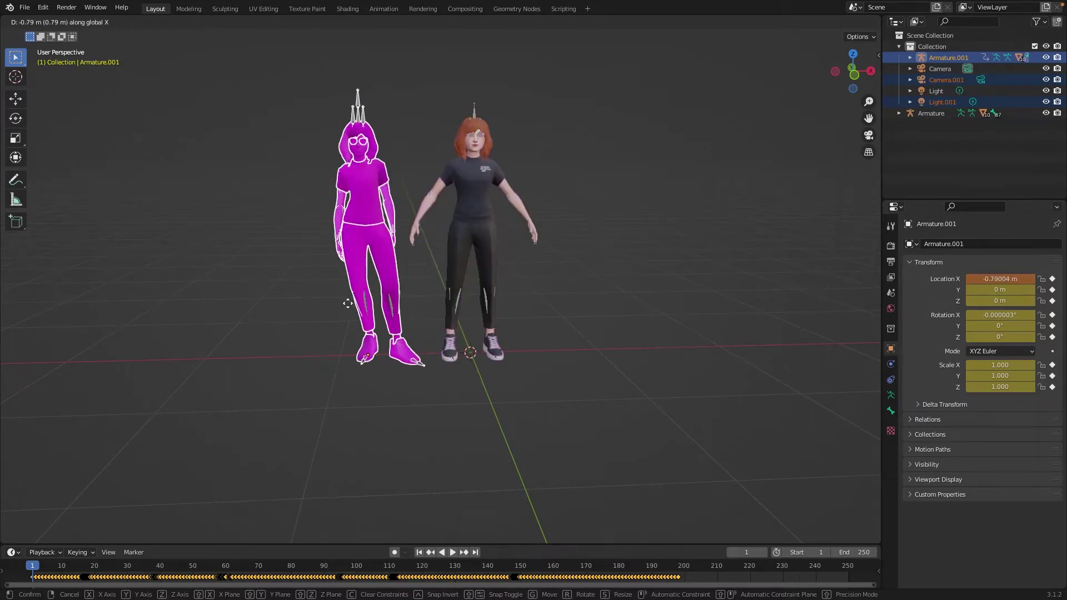
click(251, 312)
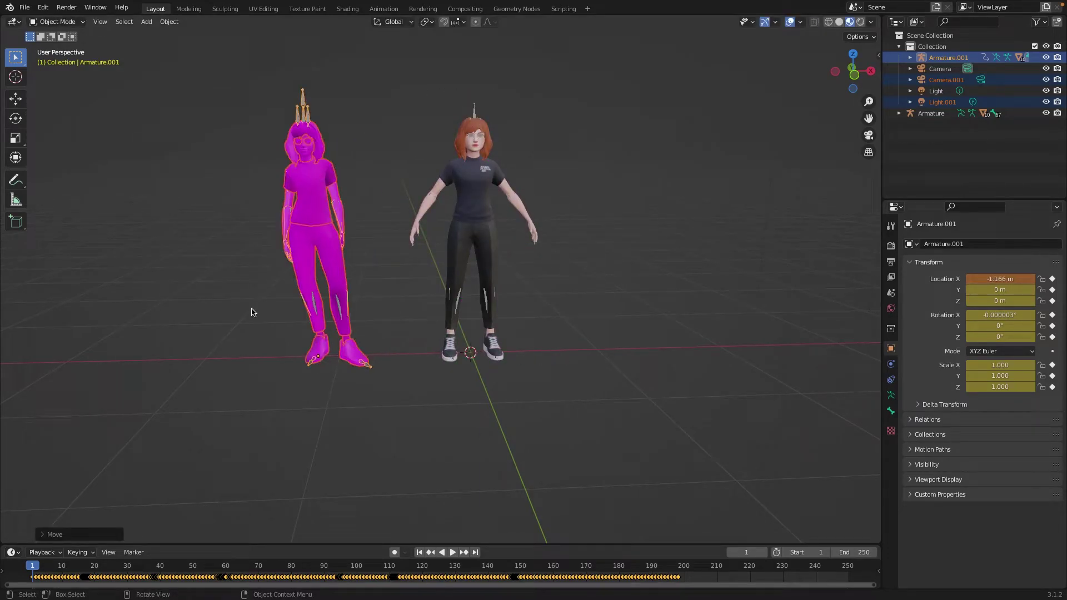
click(254, 240)
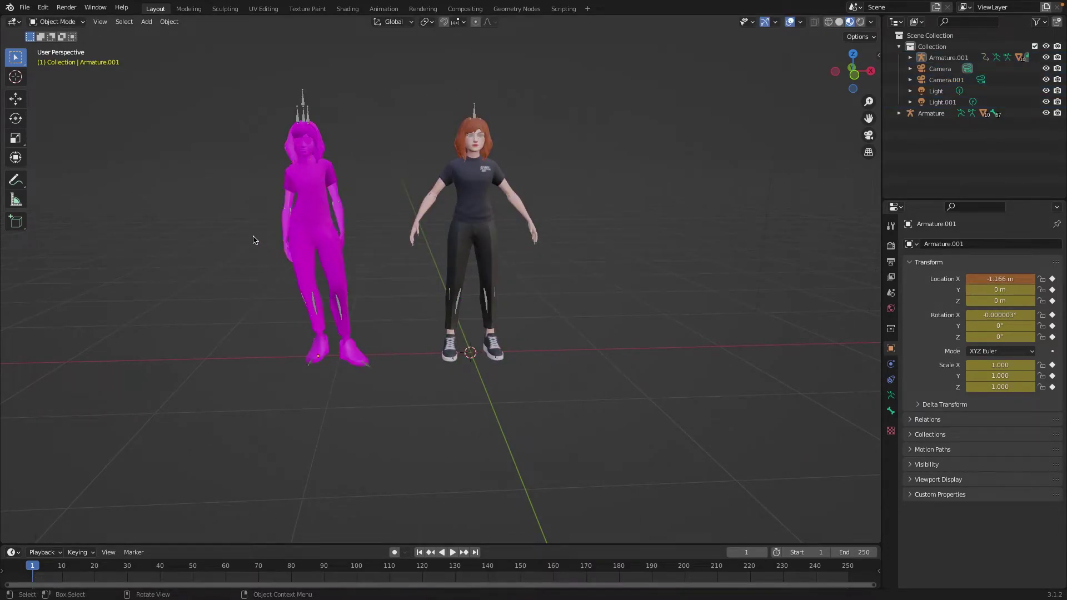
Step: Link the original avatar's head materials onto the animated character's head
click(310, 152)
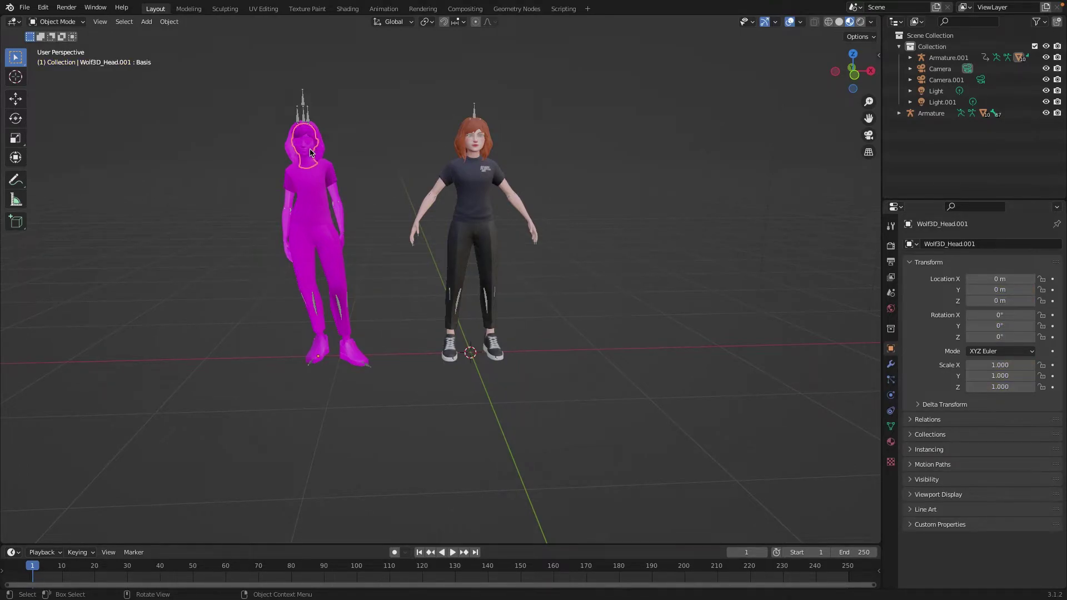
shift+click(469, 145)
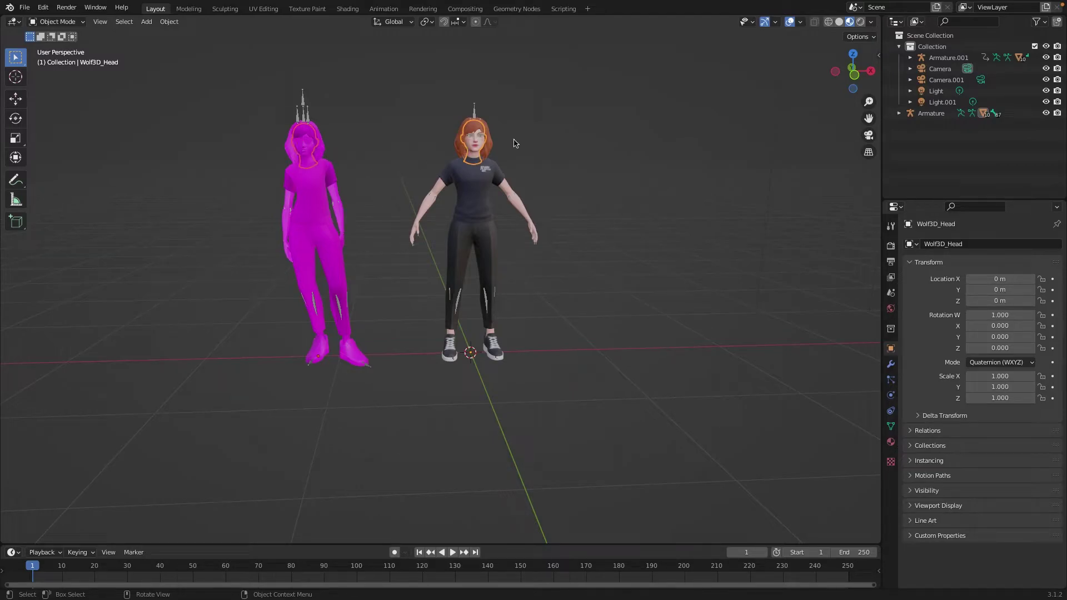
click(170, 22)
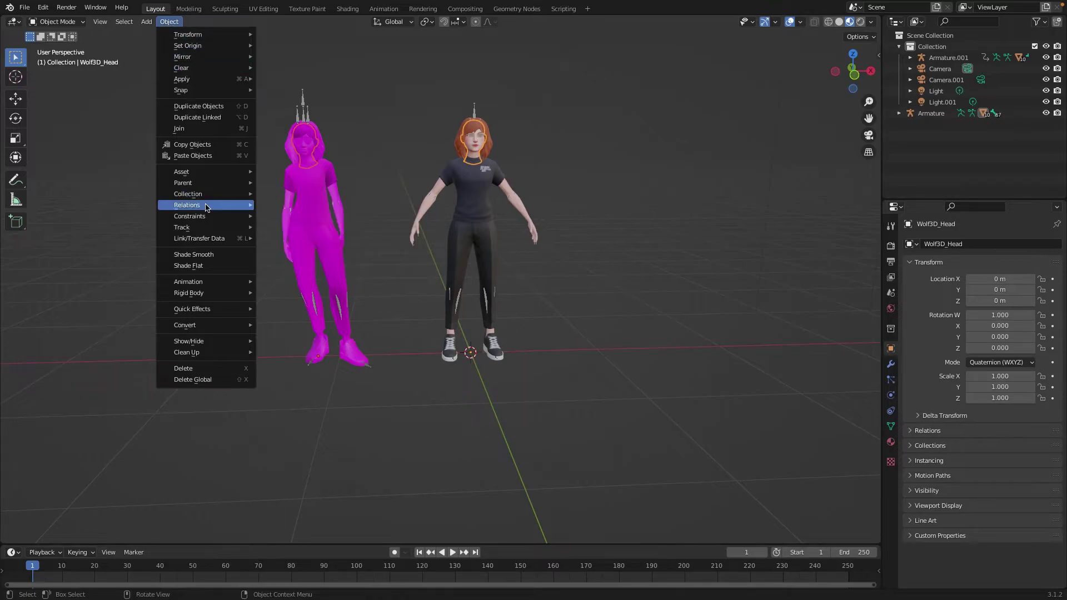
mouse_move(194, 240)
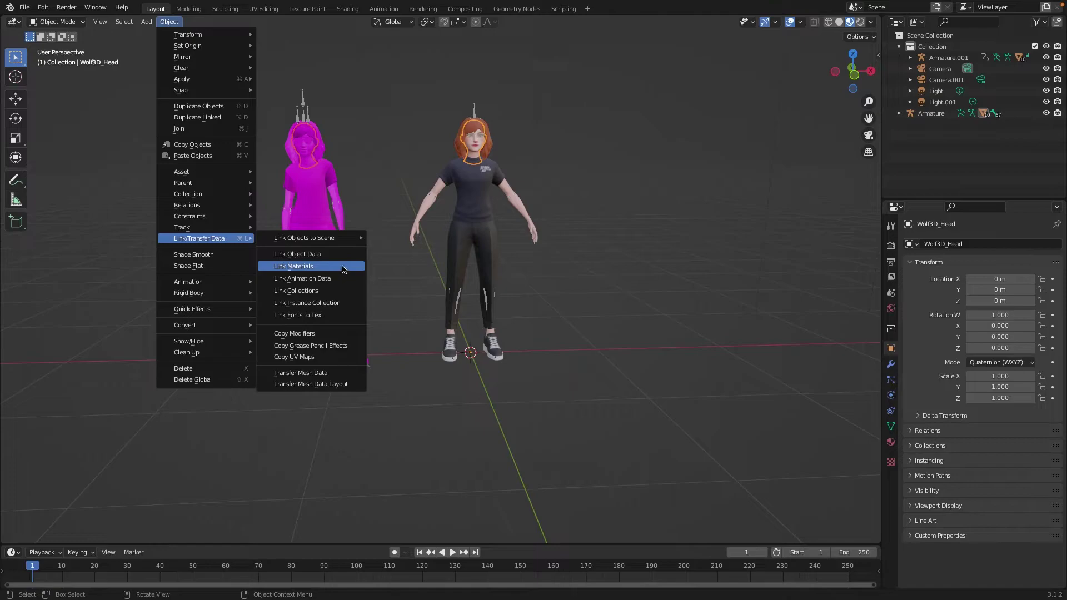
click(326, 268)
key(super+z)
key(super+z)
key(super+z)
key(super+z)
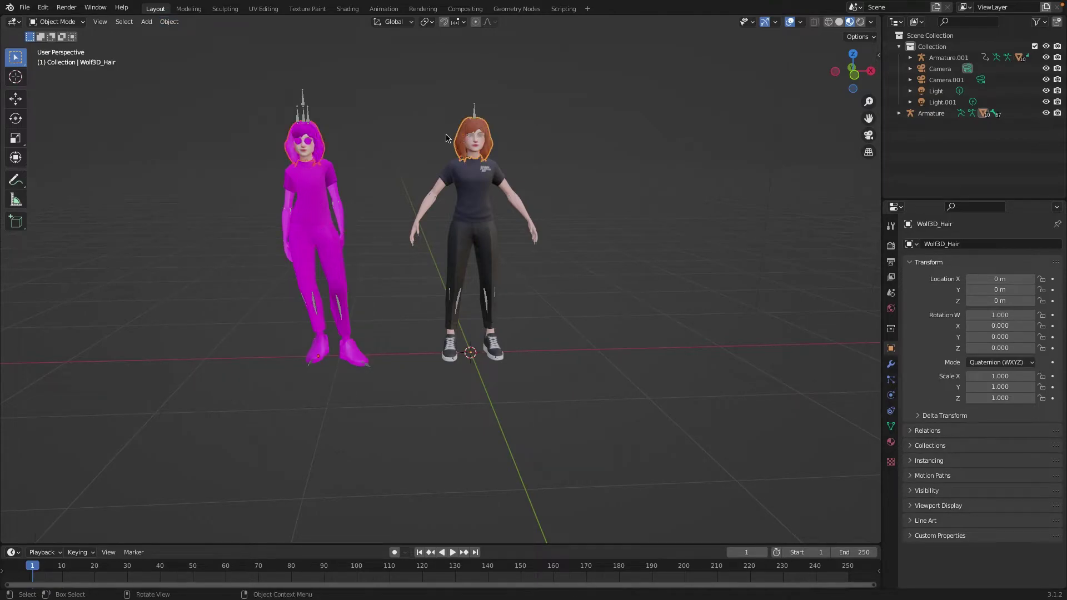
Step: Link the original's materials onto the animated character's remaining body parts
click(169, 22)
mouse_move(199, 239)
click(297, 254)
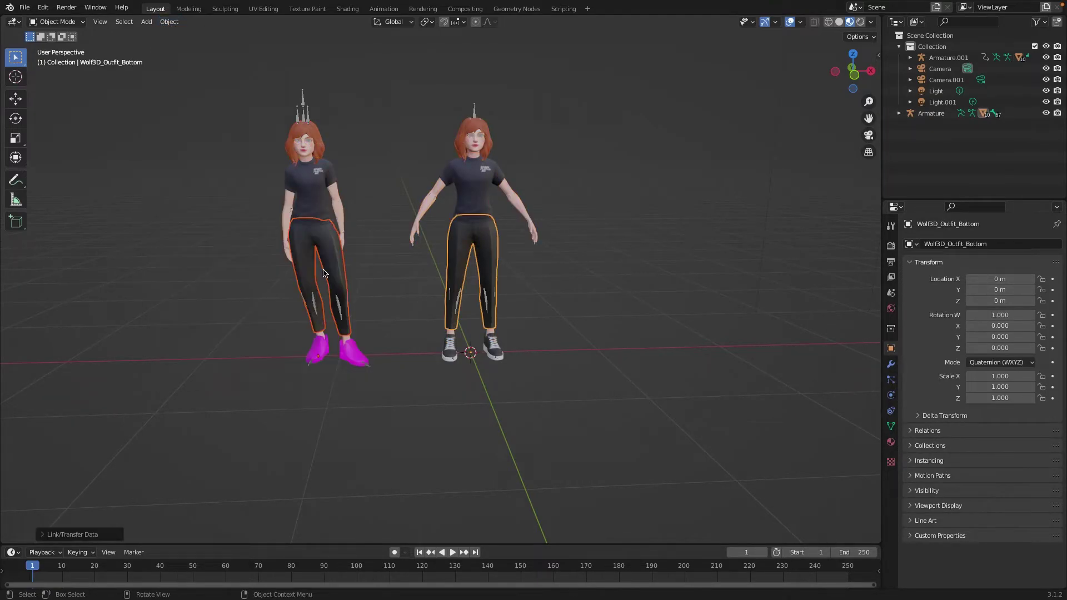
key(super+z)
click(169, 22)
drag(375, 73, 597, 373)
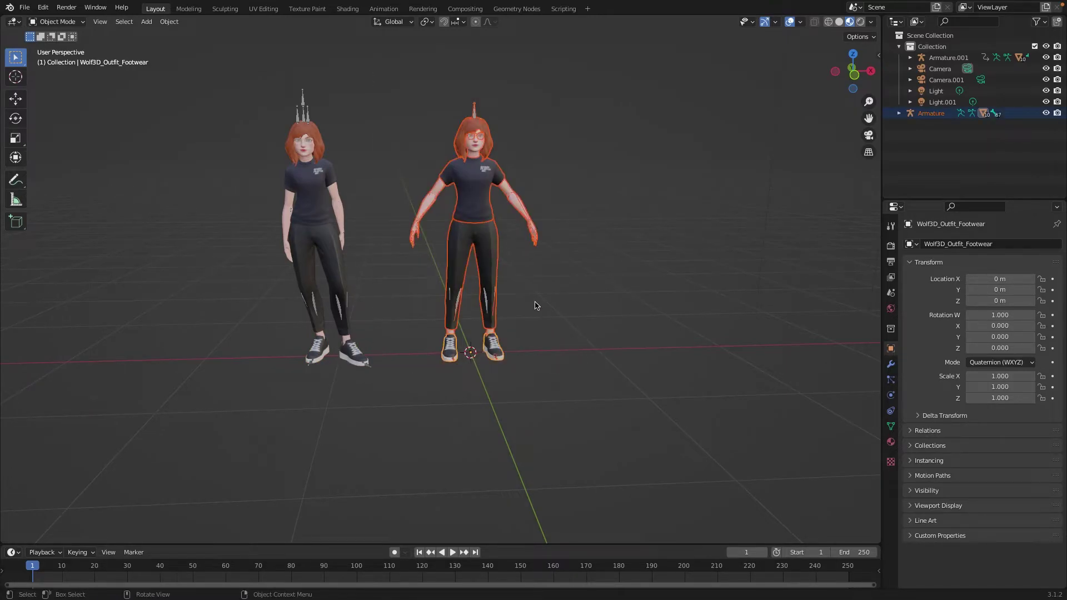
Step: Delete the duplicate right-hand avatar and move the remaining one to the world origin
key(x)
click(500, 303)
drag(230, 77, 445, 413)
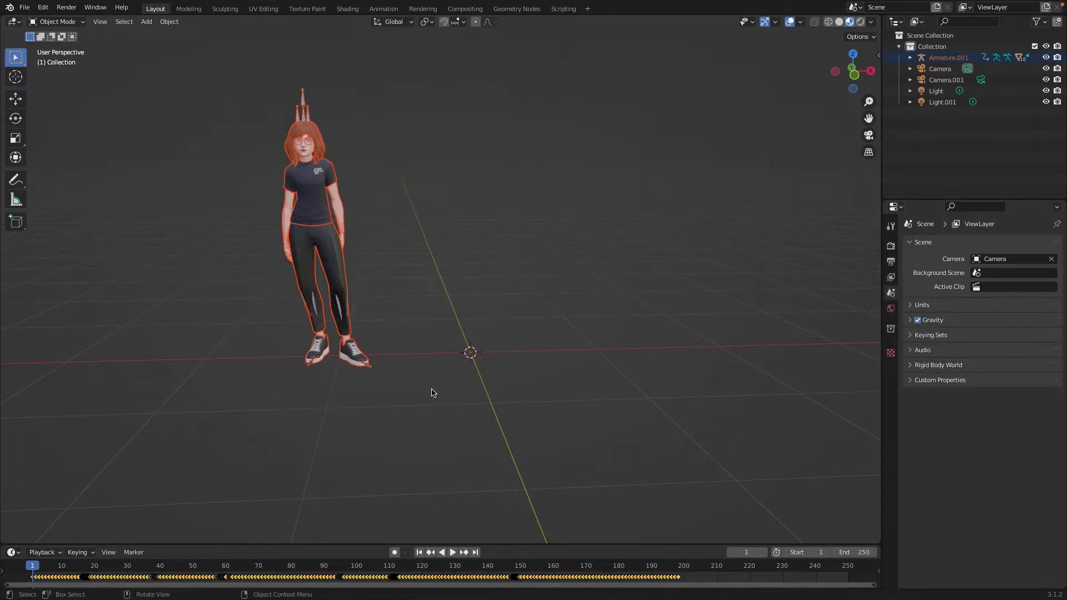
key(g)
click(583, 328)
middle_drag(600, 290, 609, 271)
drag(371, 70, 588, 403)
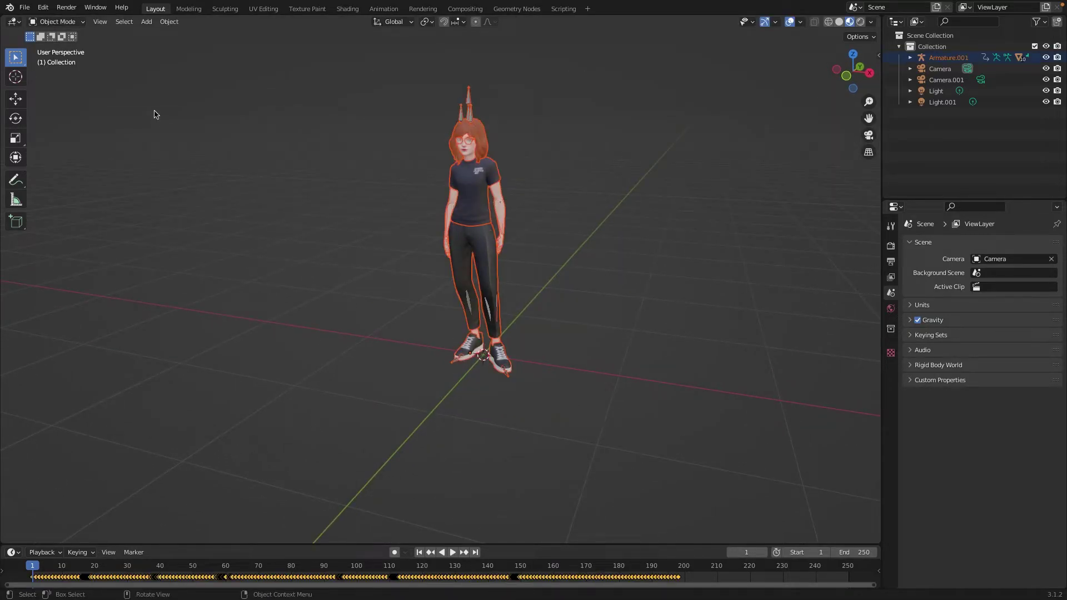
Step: Start a glTF 2.0 export of the avatar with the Geometry settings expanded
click(25, 7)
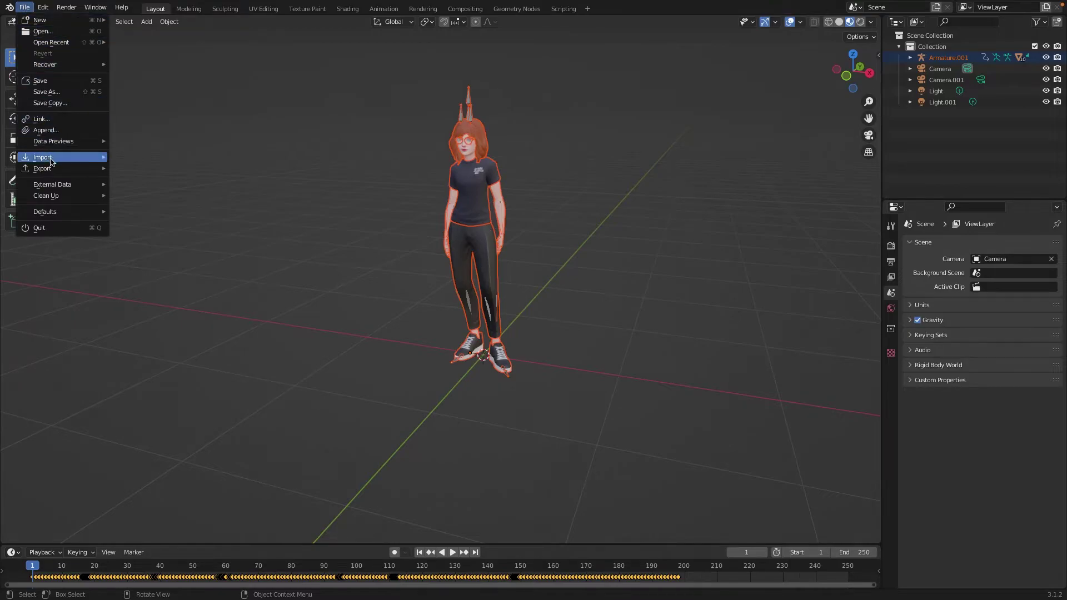
mouse_move(53, 167)
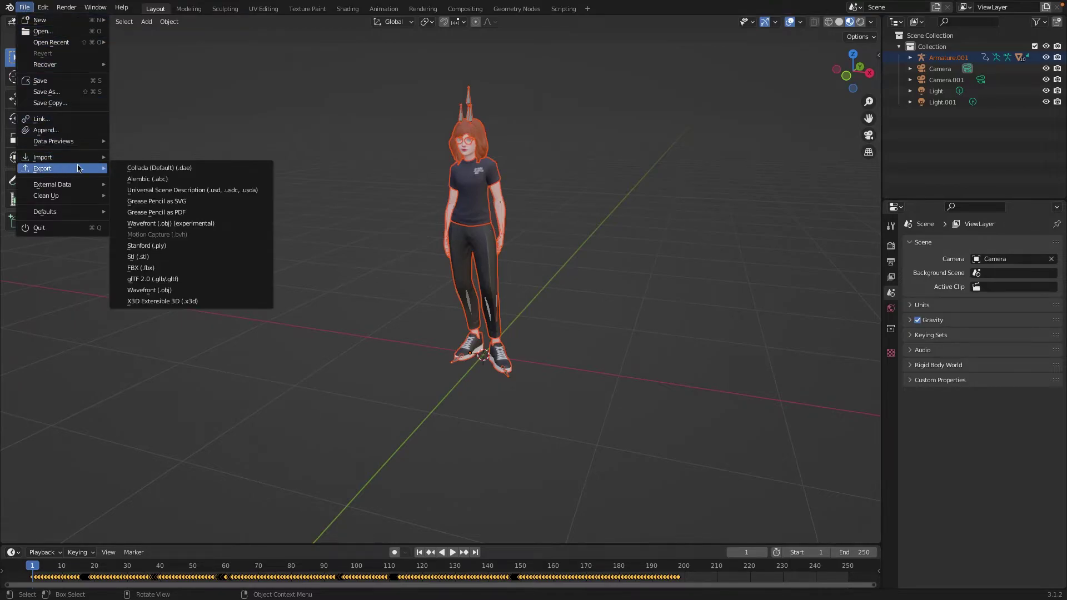
click(189, 280)
click(710, 313)
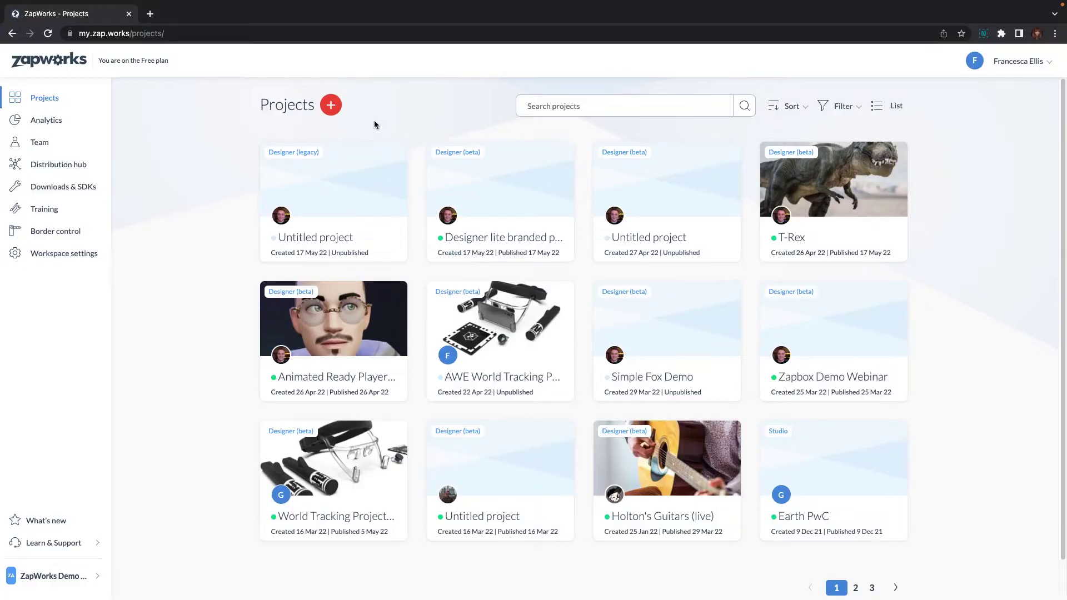
Step: Create a Designer (beta) project named 'My Cool Avatar!' with a QR code trigger and open it
click(332, 107)
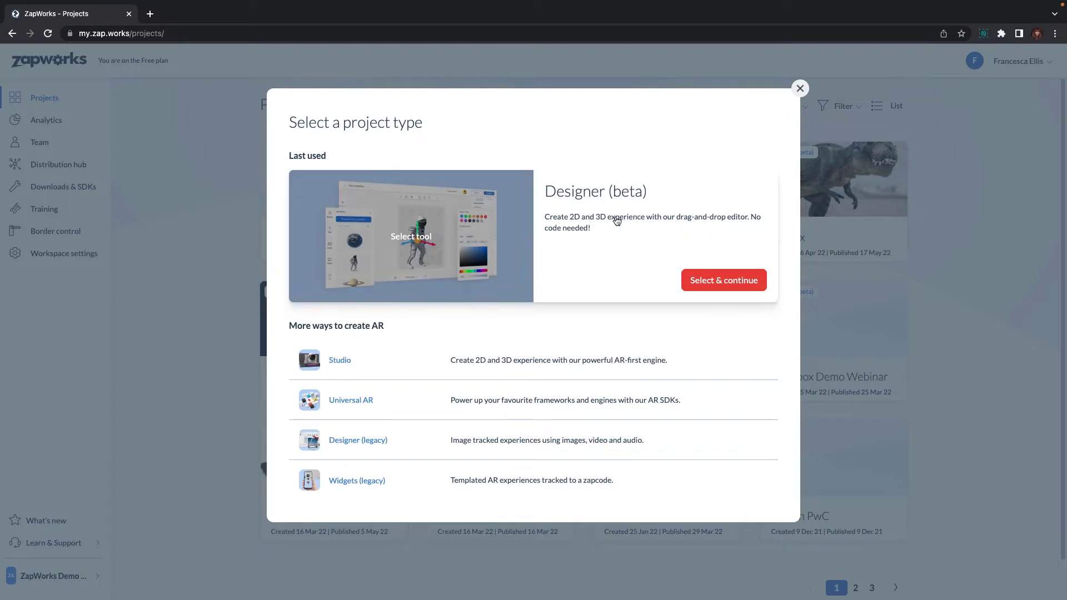
click(717, 280)
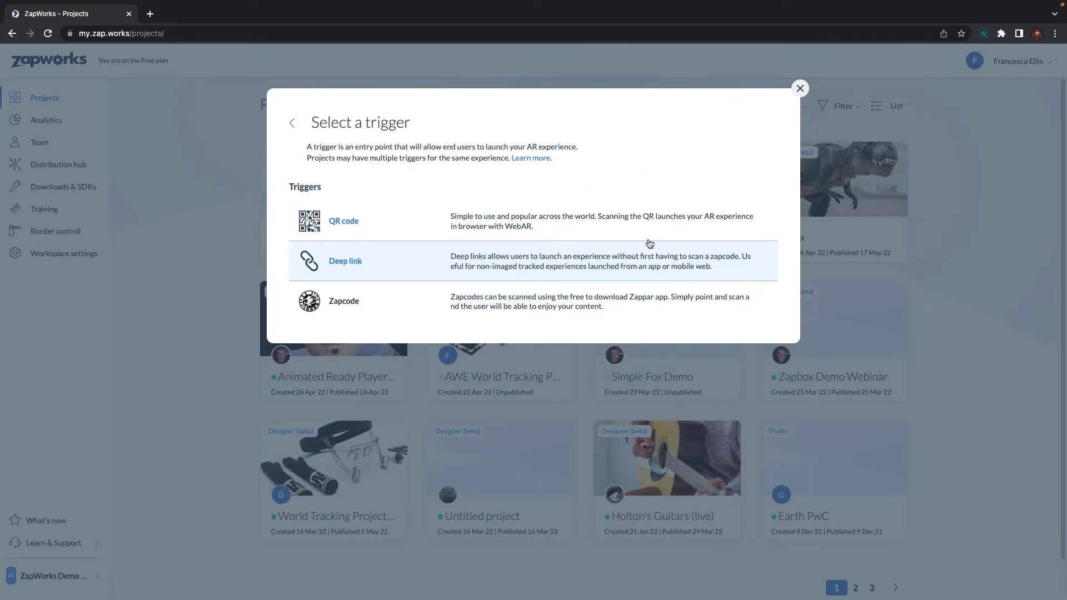
click(643, 221)
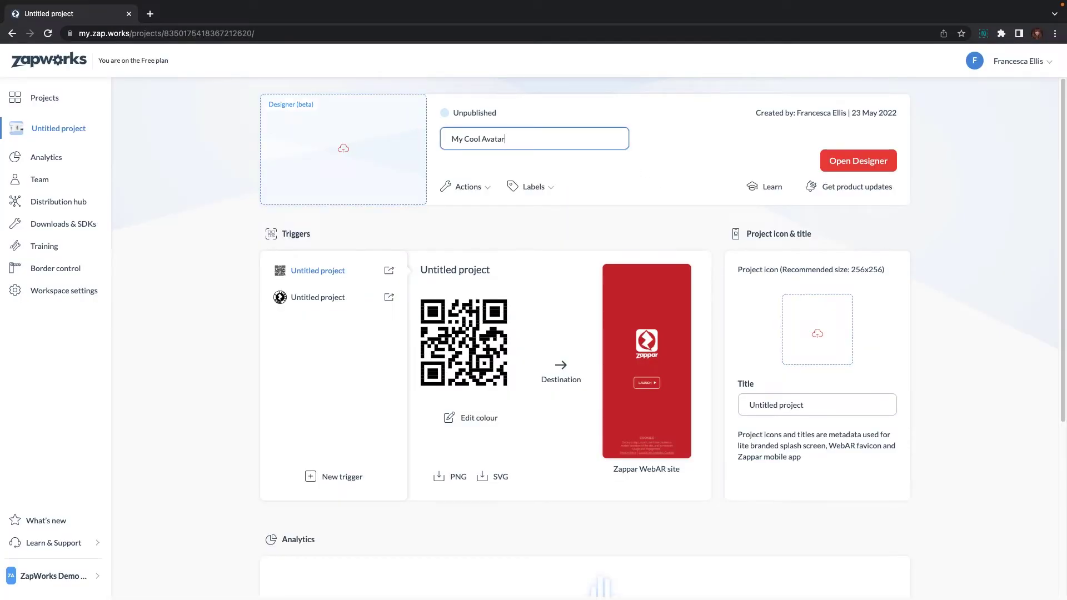
key(Return)
click(859, 164)
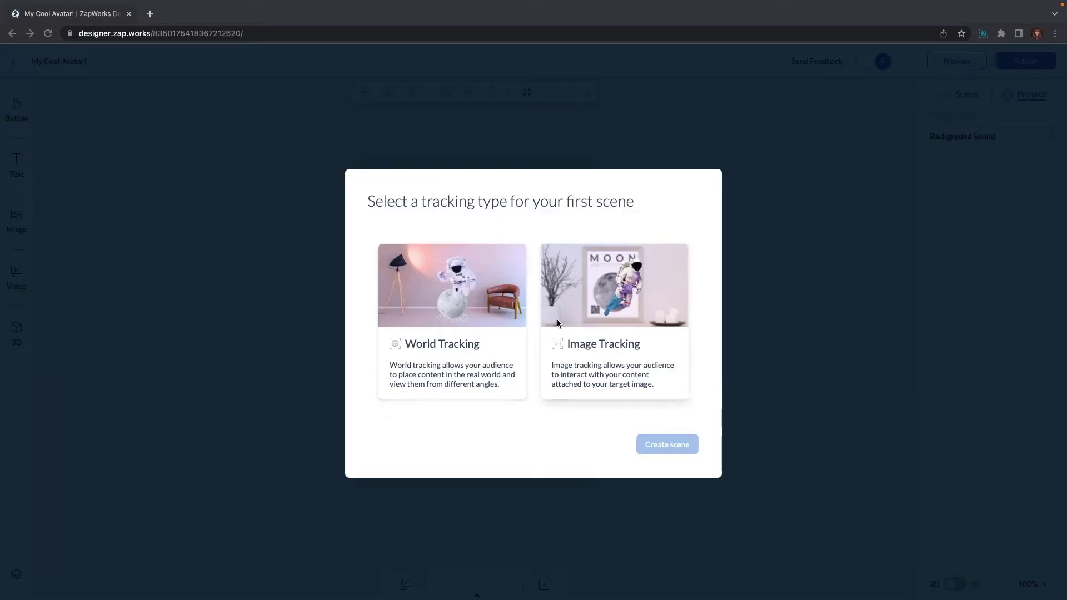
Step: Create a World Tracking scene and upload animated-avatar.glb to the 3D models library
click(427, 374)
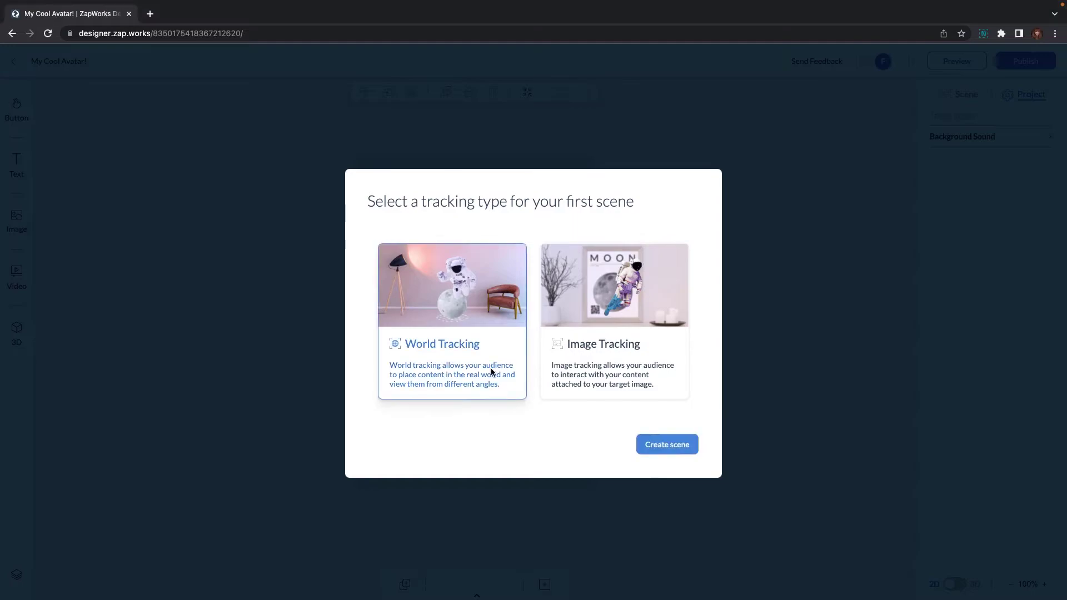
click(657, 446)
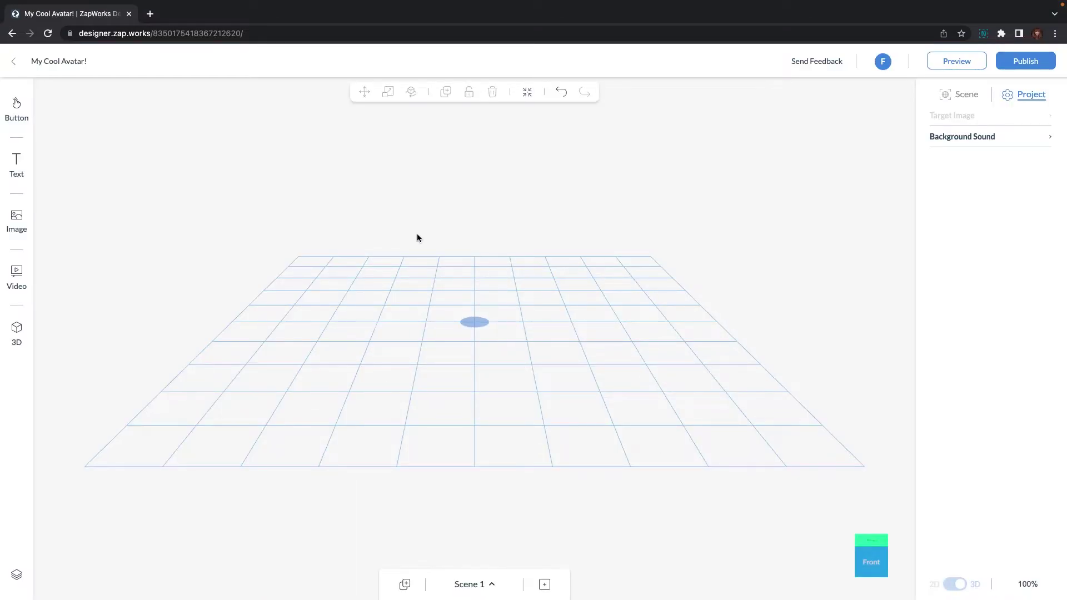
click(16, 332)
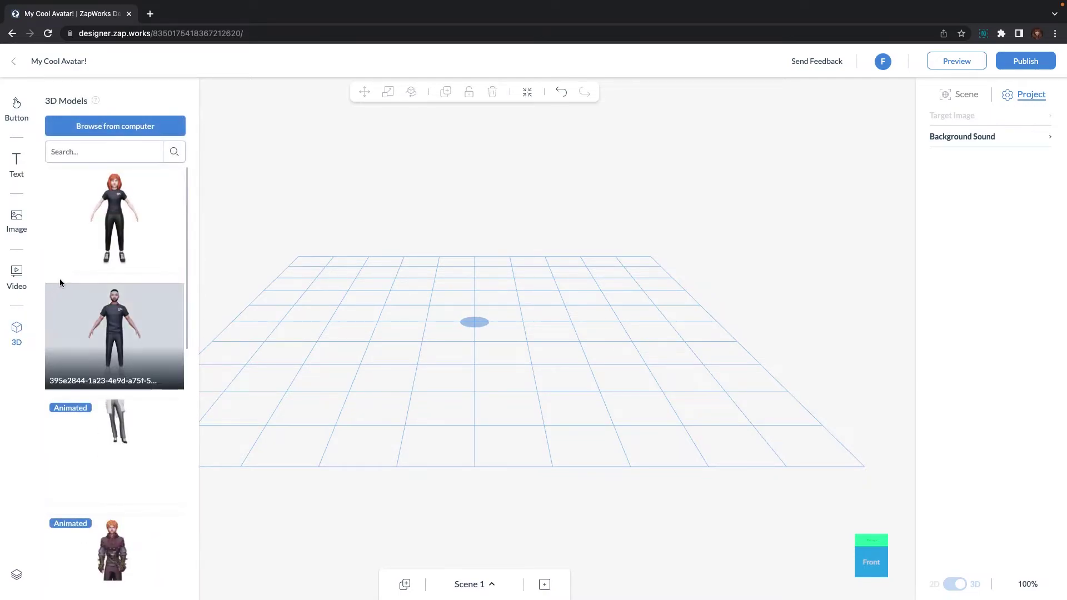
click(127, 131)
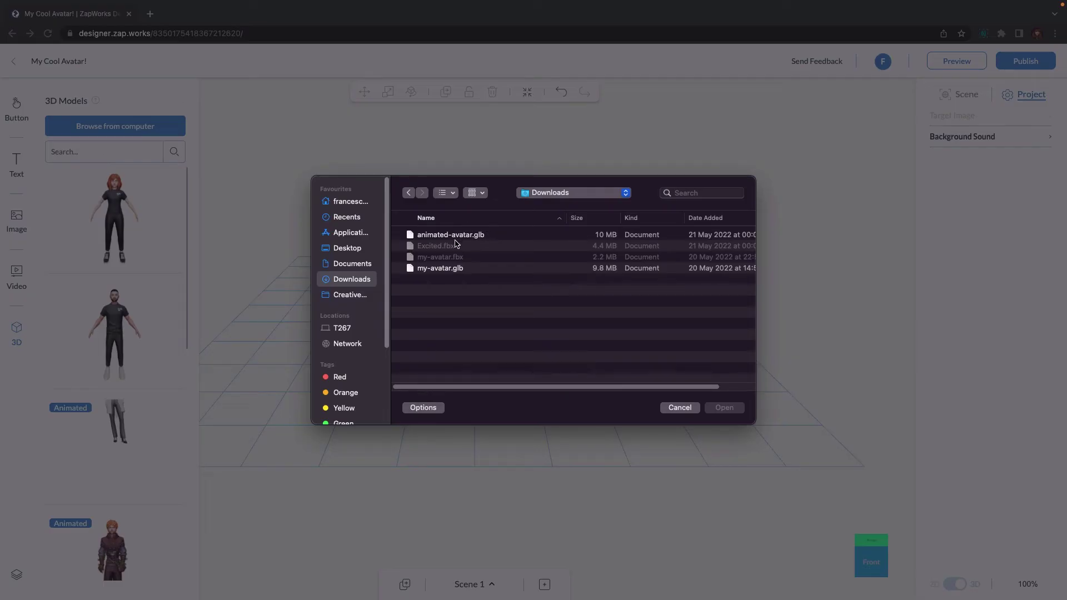
click(470, 236)
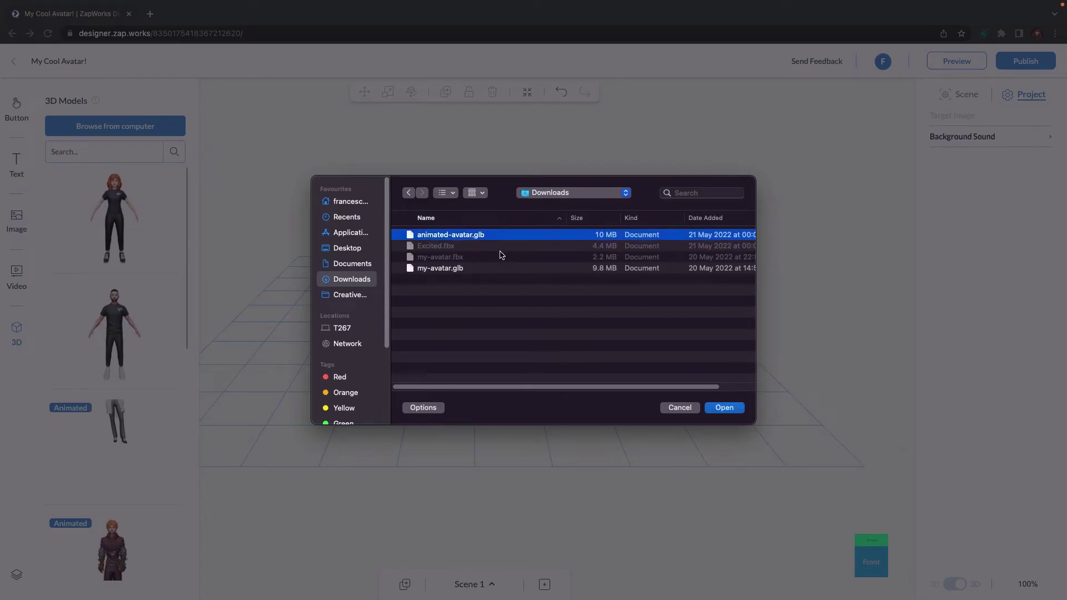
click(717, 409)
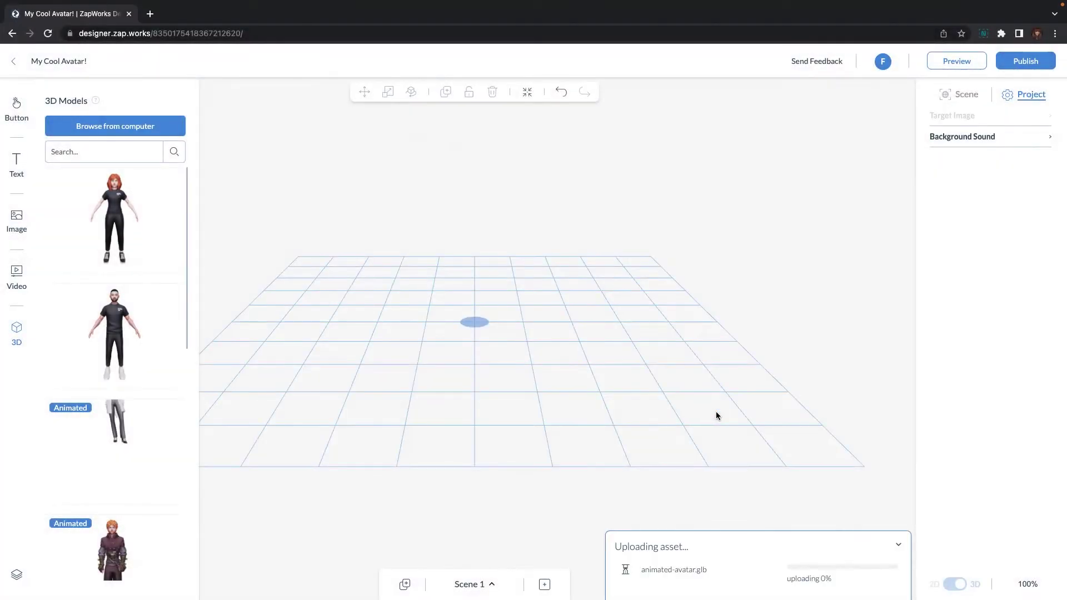
Step: Place animated-avatar in the scene and set On Tap to Animate Model, playing once without looping
click(120, 216)
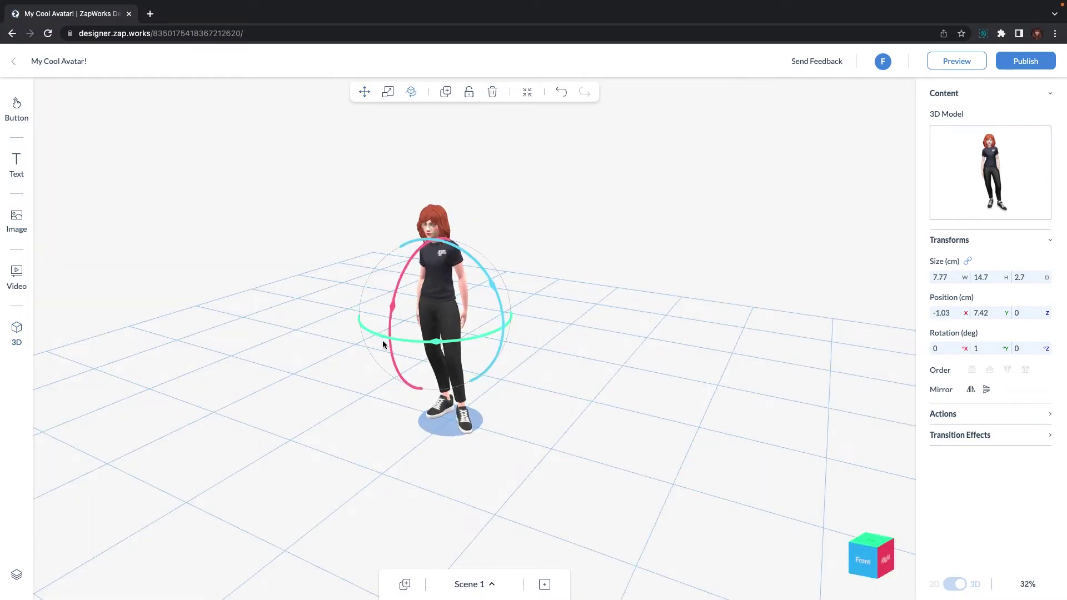
drag(384, 341, 519, 357)
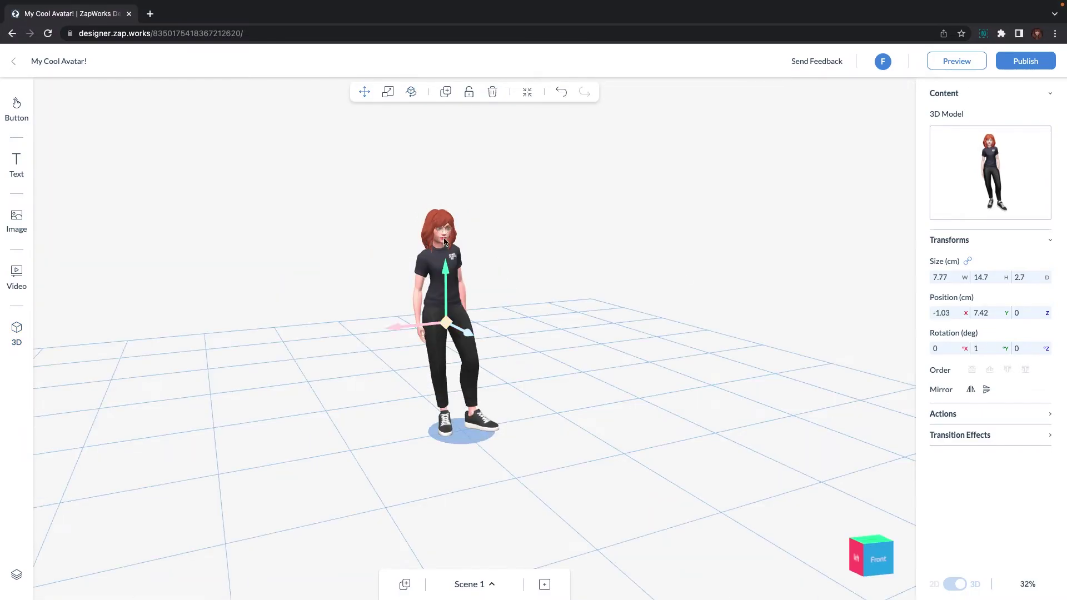
click(944, 414)
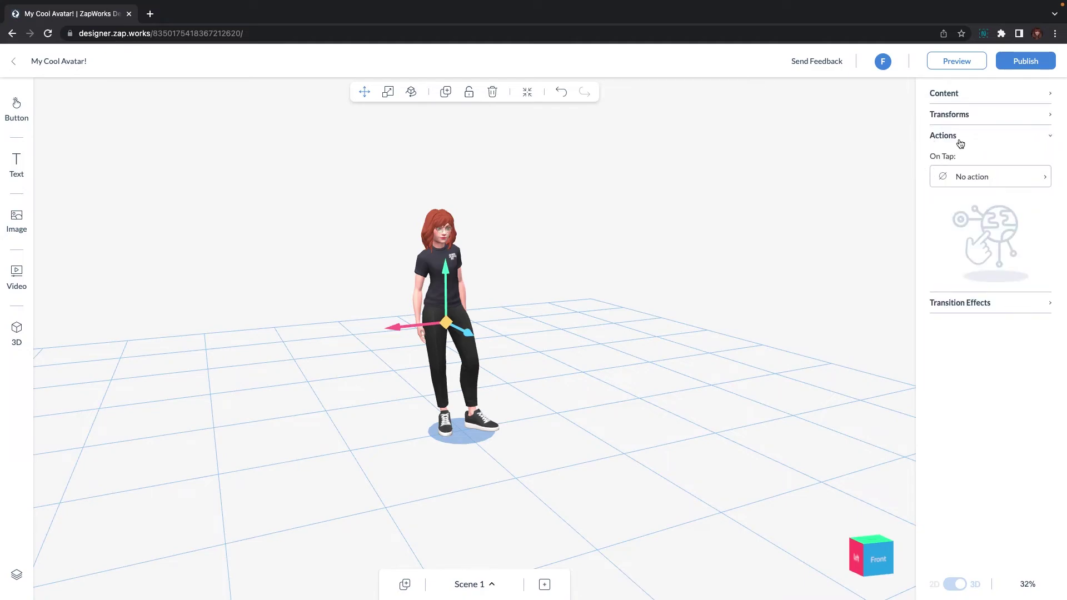
click(982, 178)
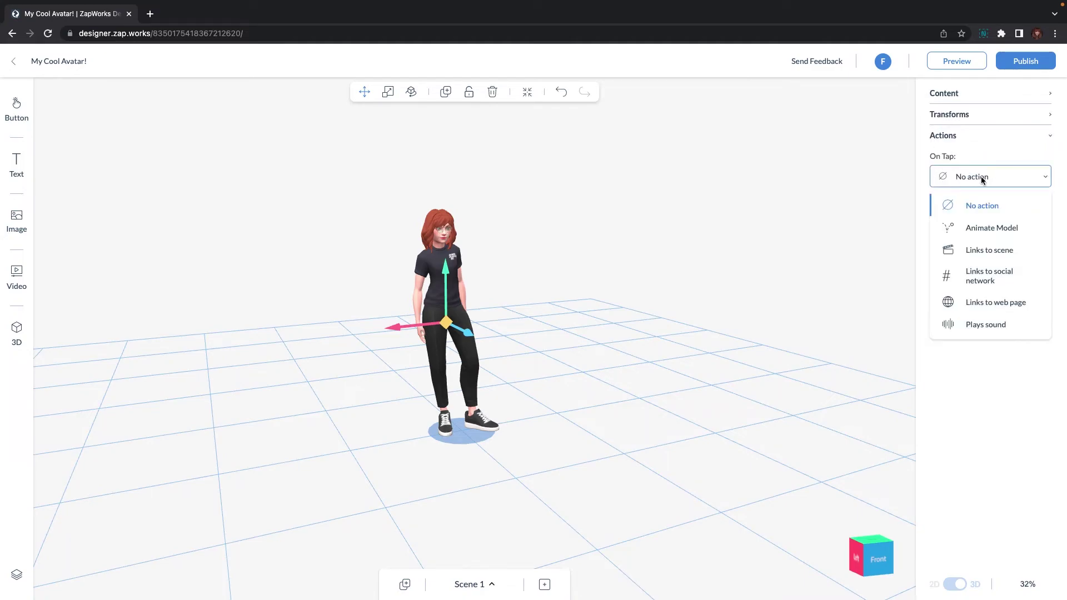
click(1005, 232)
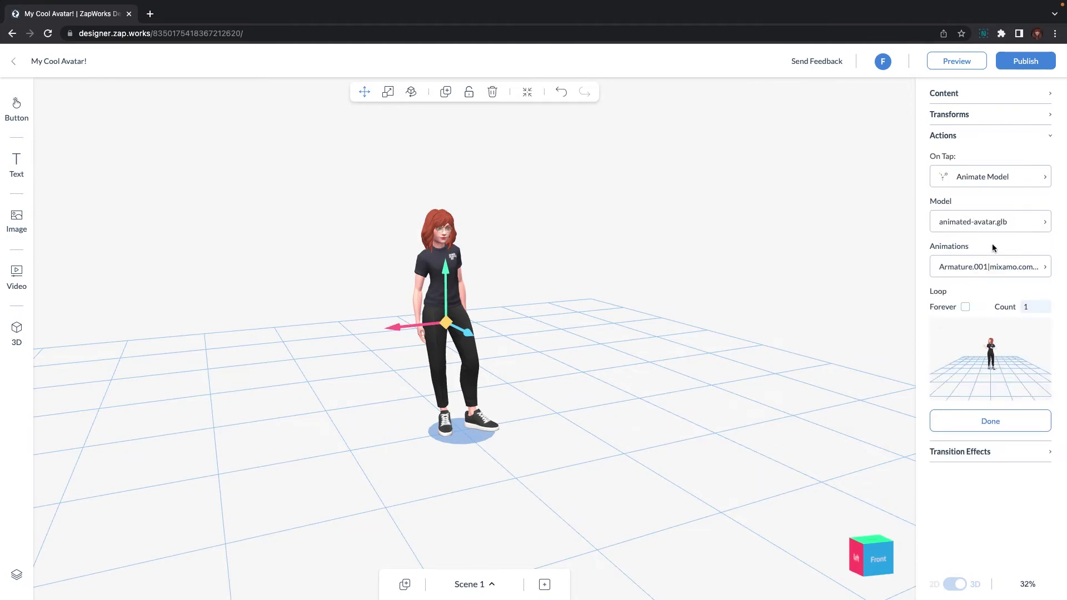
click(965, 307)
click(966, 306)
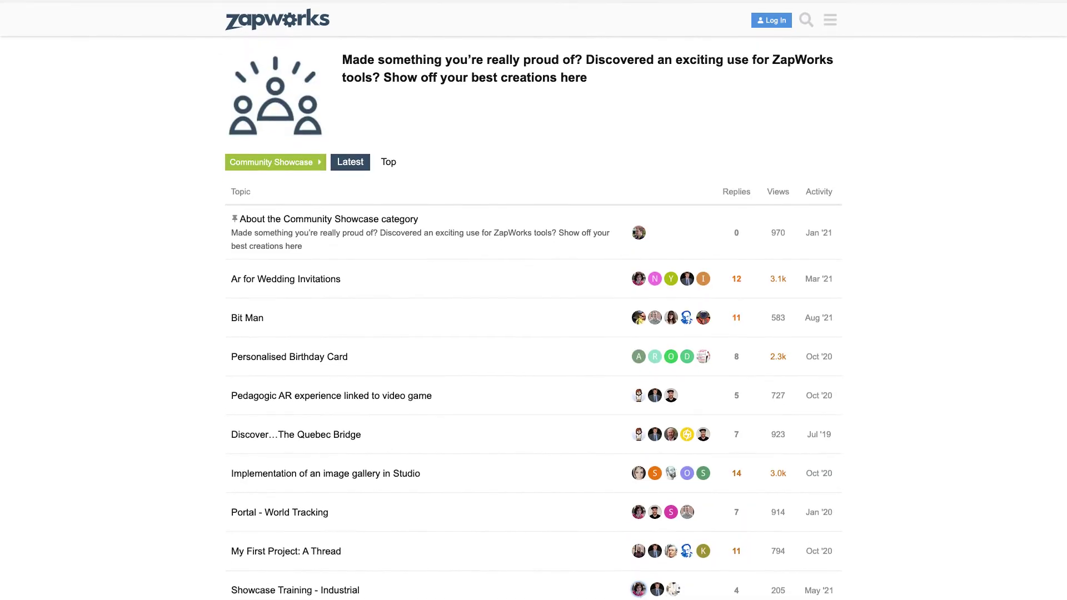
Step: Scroll down the Community Showcase list to the Designer Example and ZapCoder threads
scroll(533, 300, down, 8)
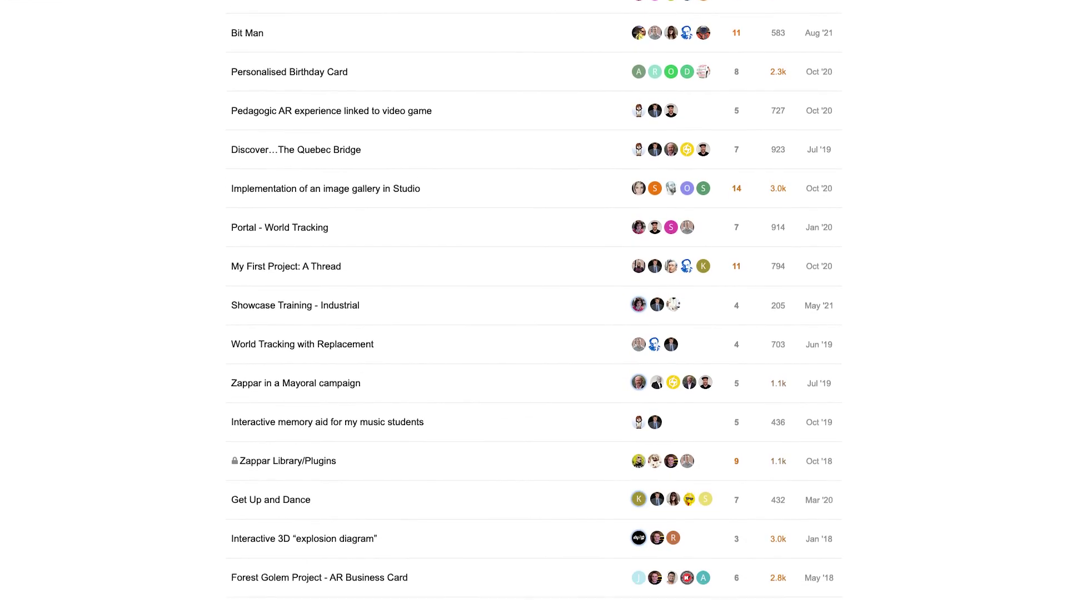
scroll(533, 300, down, 8)
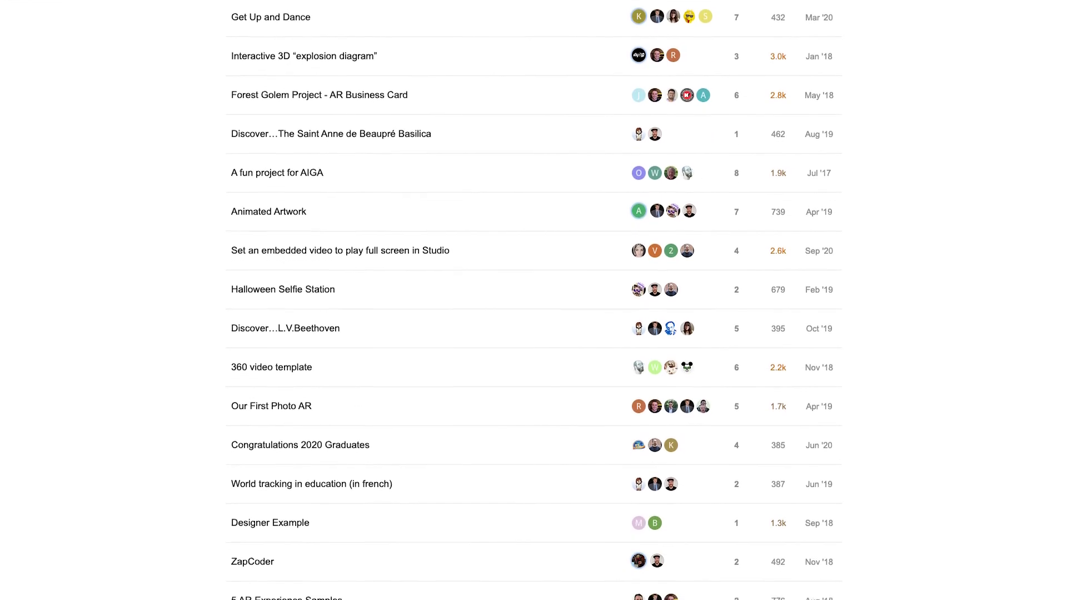